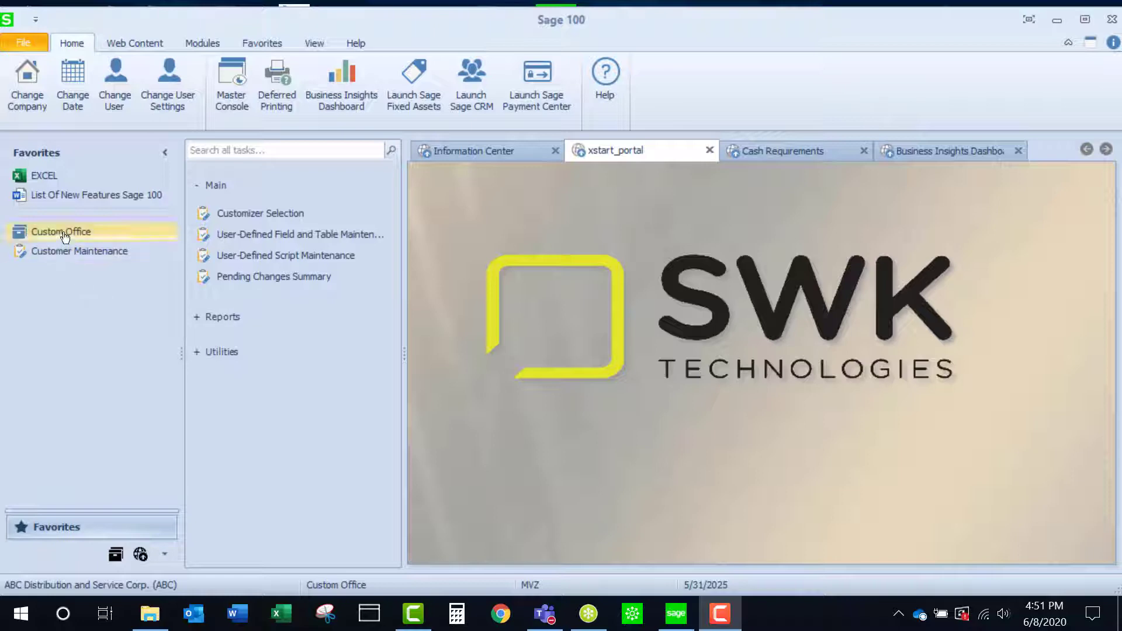
Step: Open the user-defined fields of the AR Customer Master table for editing
left_click(256, 234)
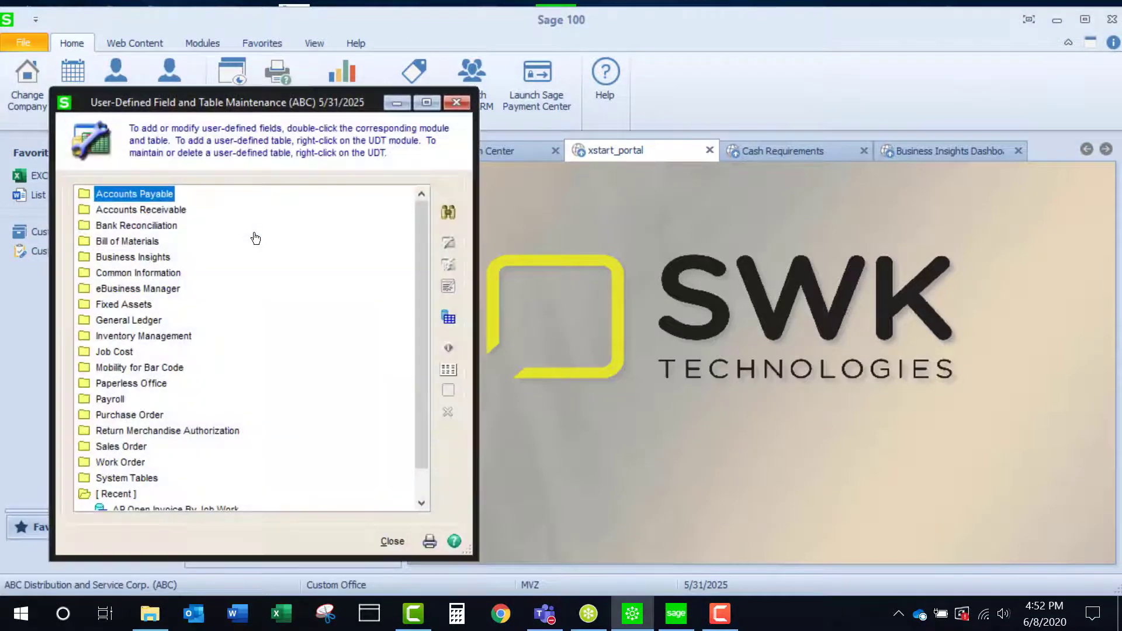
left_click_drag(427, 346, 429, 399)
right_click(154, 494)
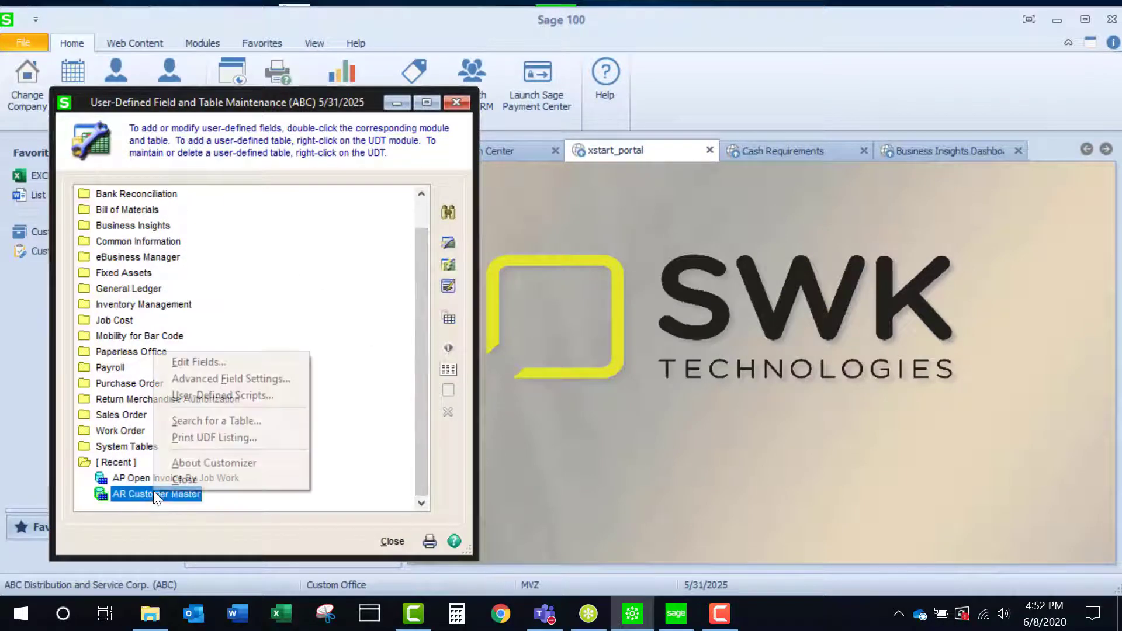
left_click(192, 364)
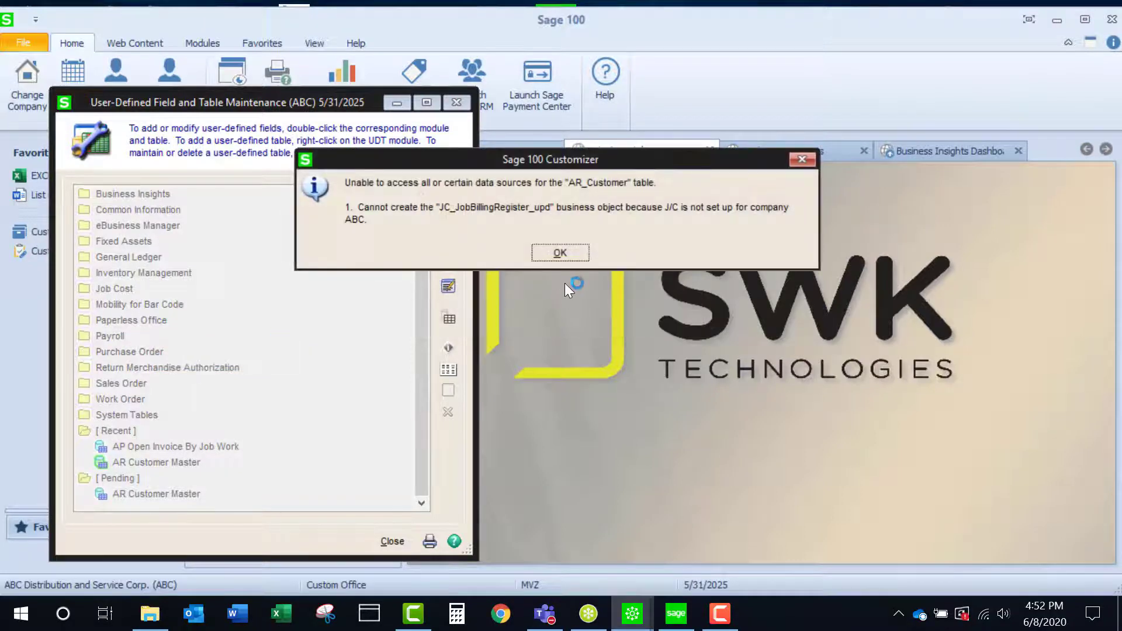
left_click(560, 253)
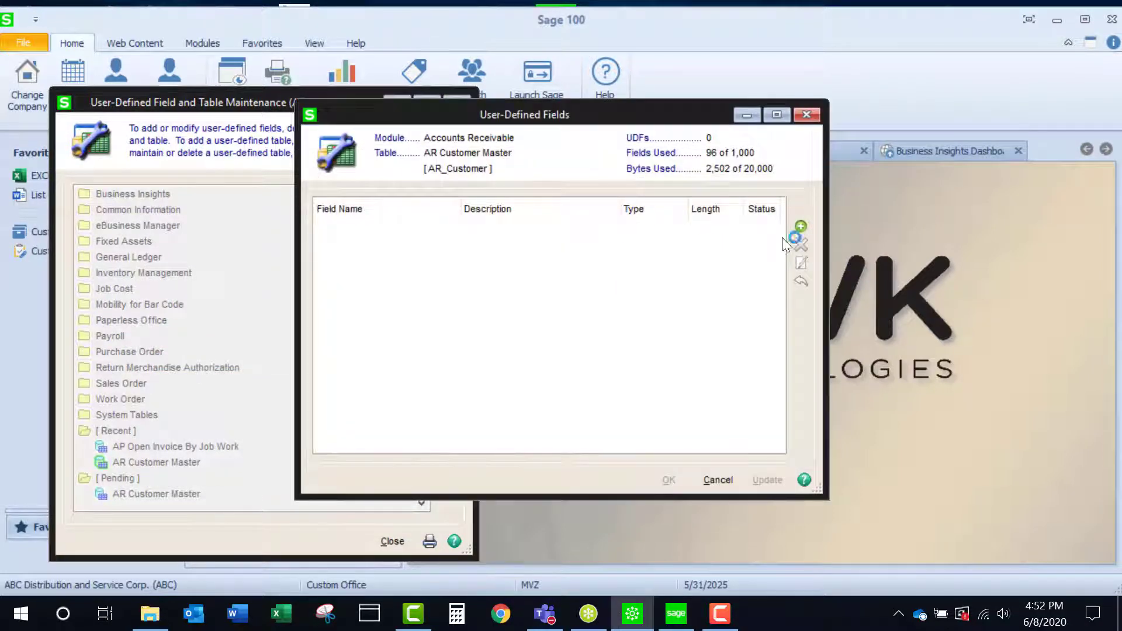
Step: Add a manual-entry user-defined field named UDF_HIDDEN_DATA with the description Hidden Data
left_click(801, 226)
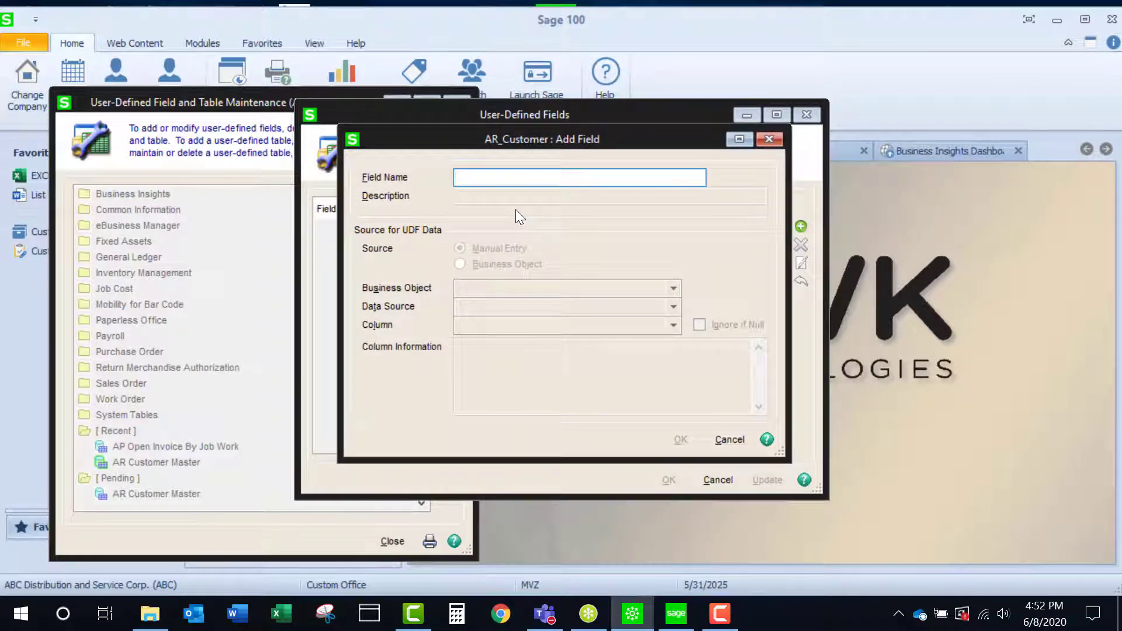
type("HIDDEN DATA")
key("Tab")
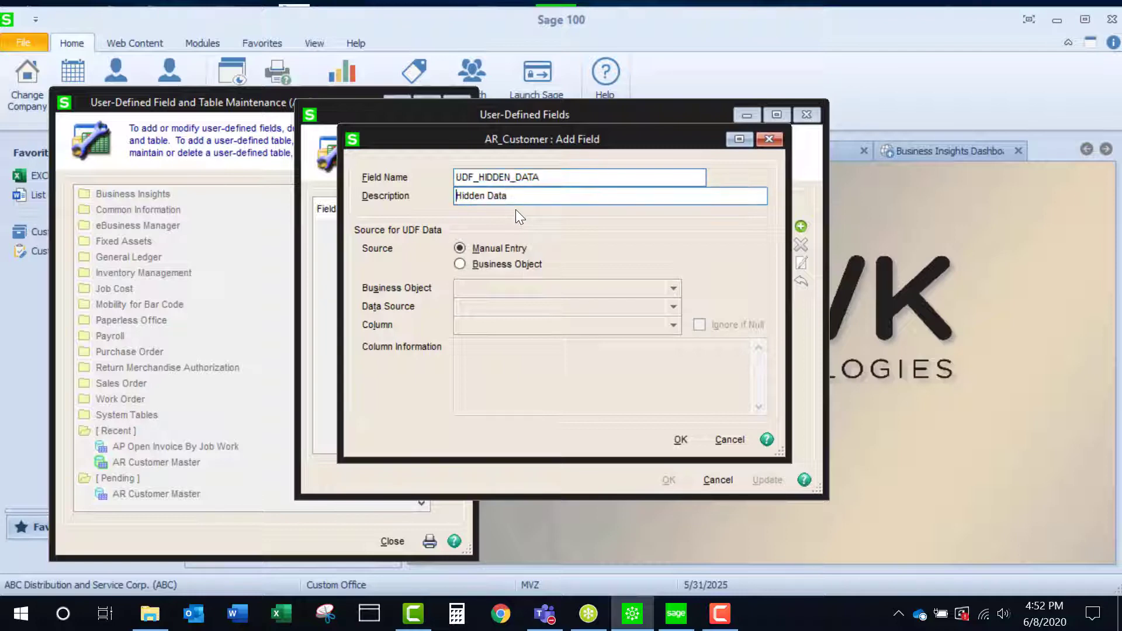
left_click(680, 441)
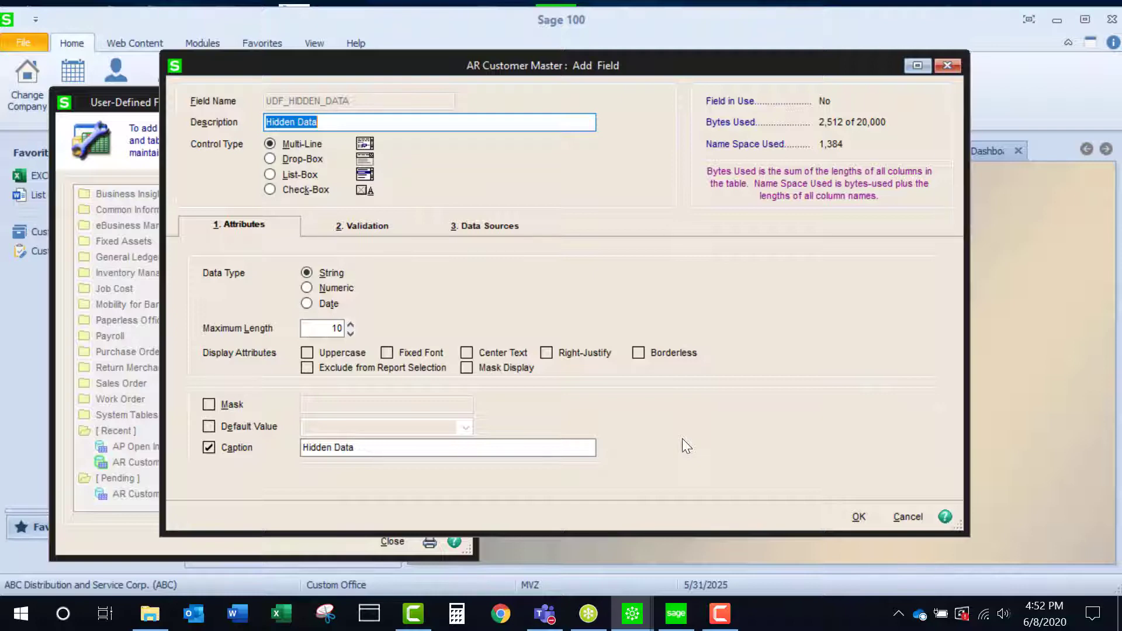
Step: Turn on Mask Display for the new field, save it, and run the update of the AR Customer Master table
left_click(467, 368)
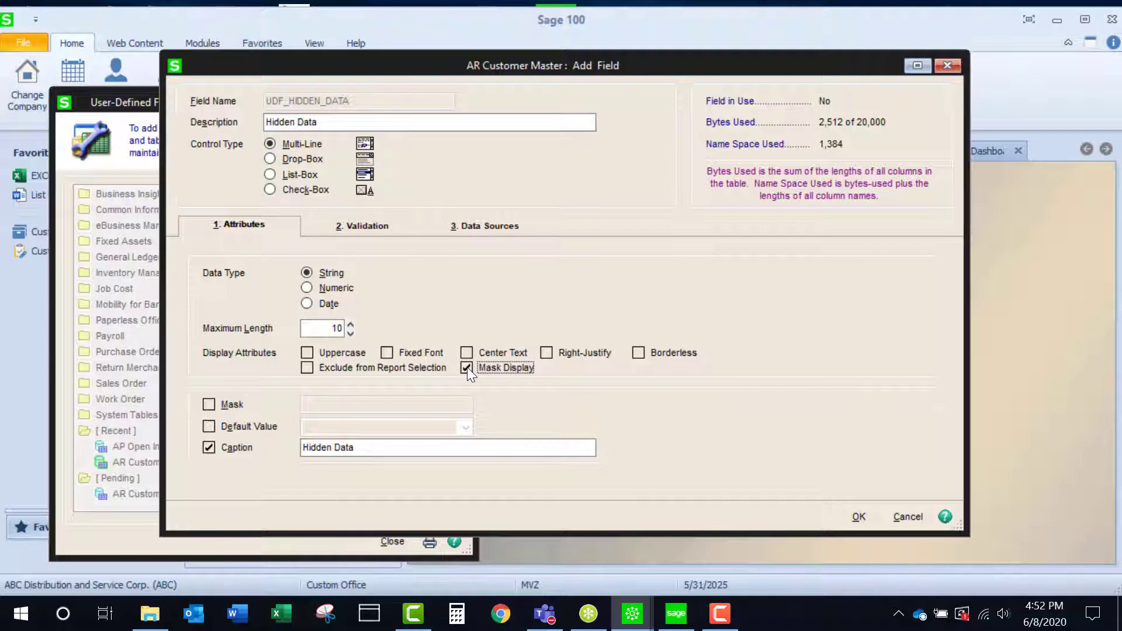
left_click(861, 517)
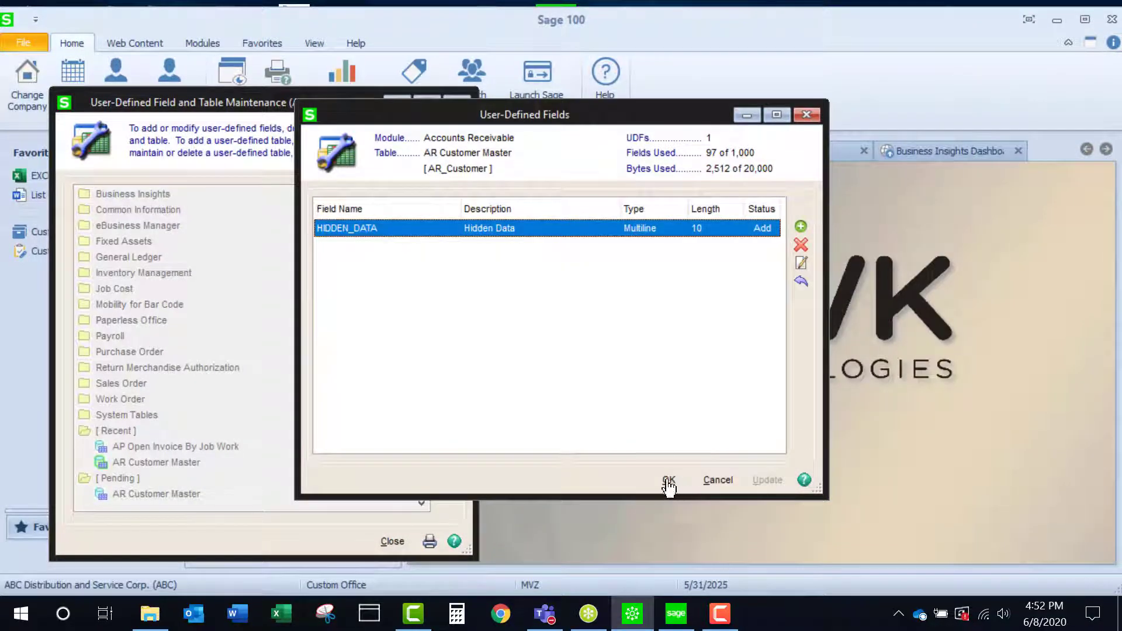
left_click(668, 481)
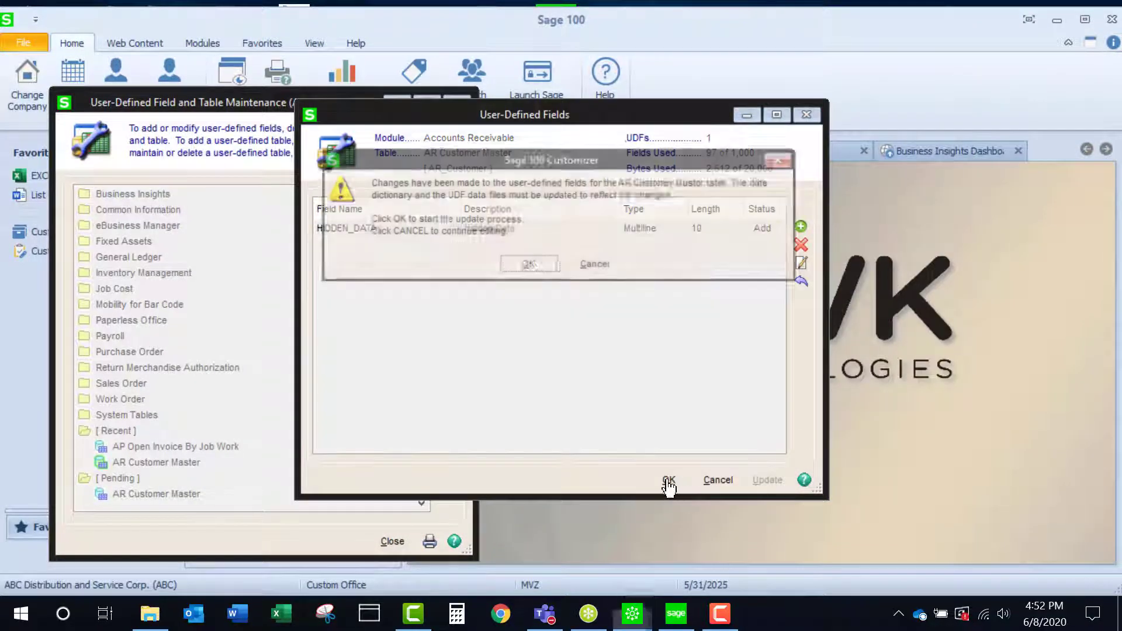
left_click(513, 266)
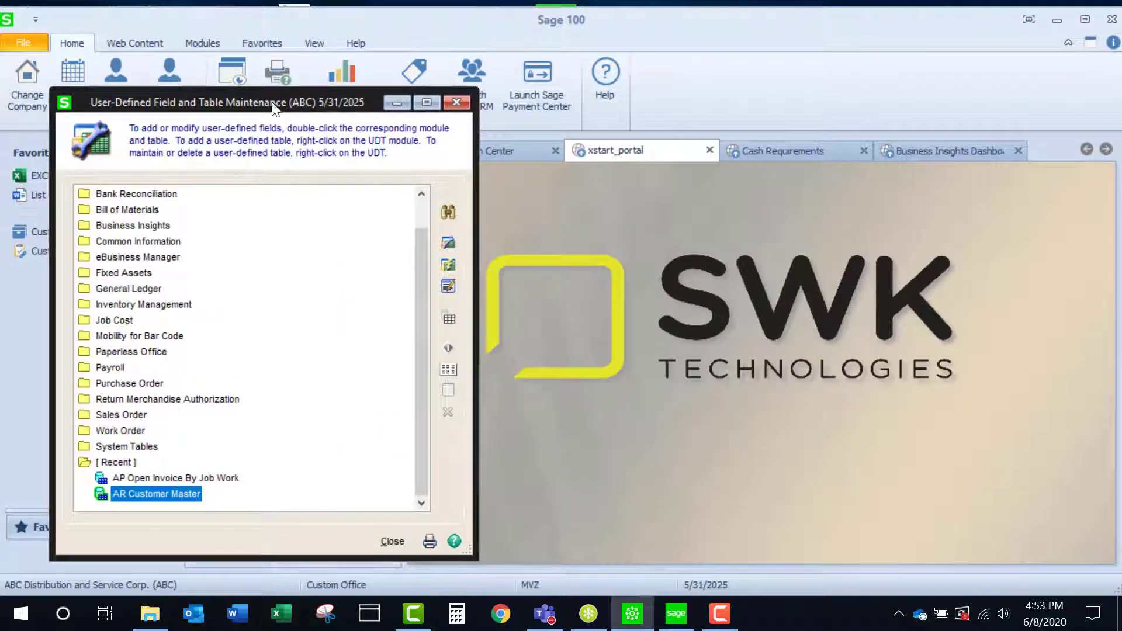
left_click(456, 103)
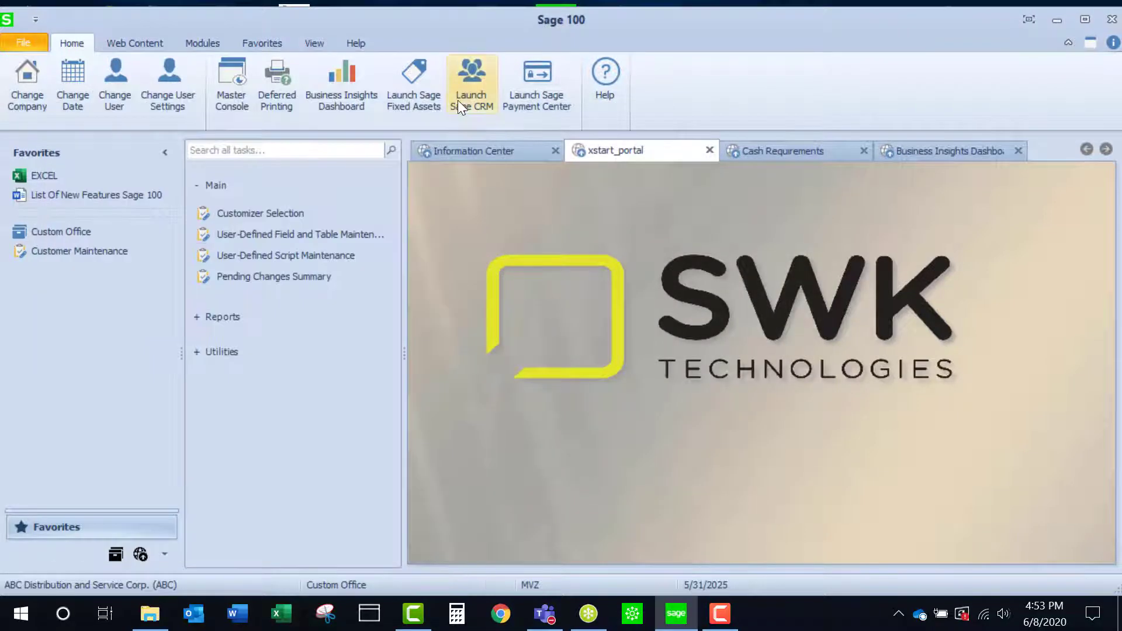
Step: Open the customized Accounts Receivable Customer Maintenance panel PMAIN (Main Folder) for company ABC for editing in Customizer
left_click(286, 214)
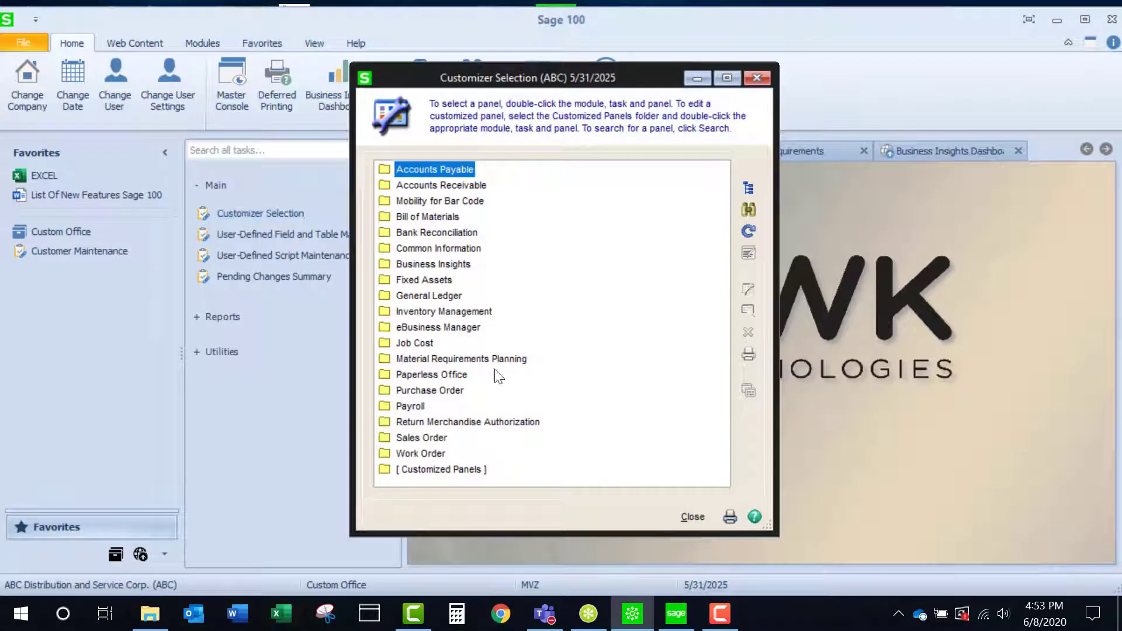
double_click(464, 467)
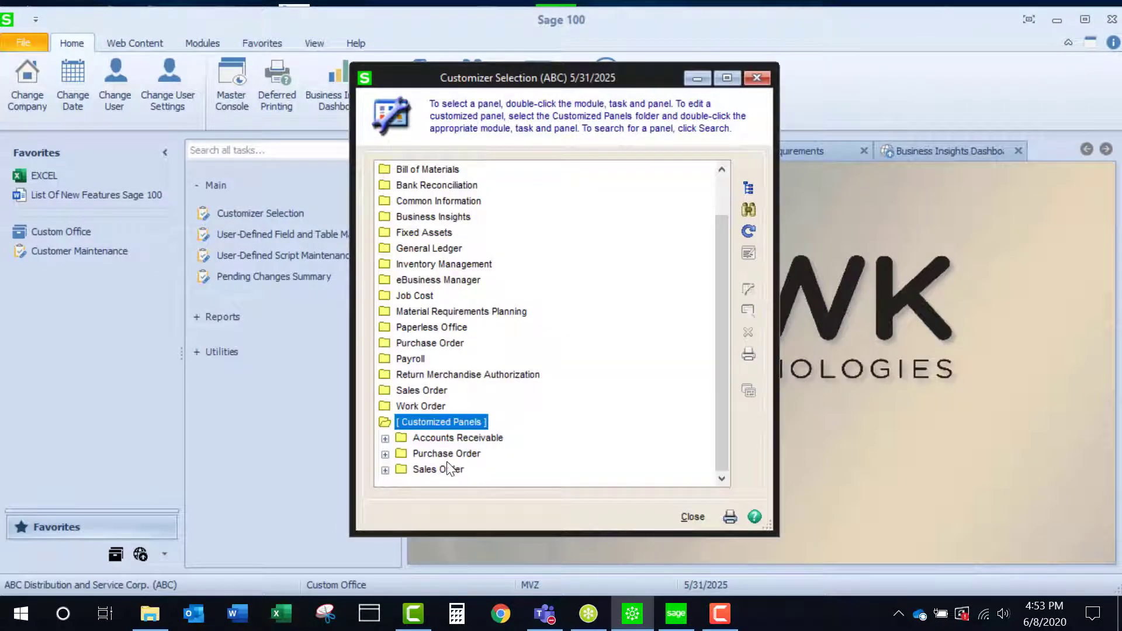
double_click(442, 438)
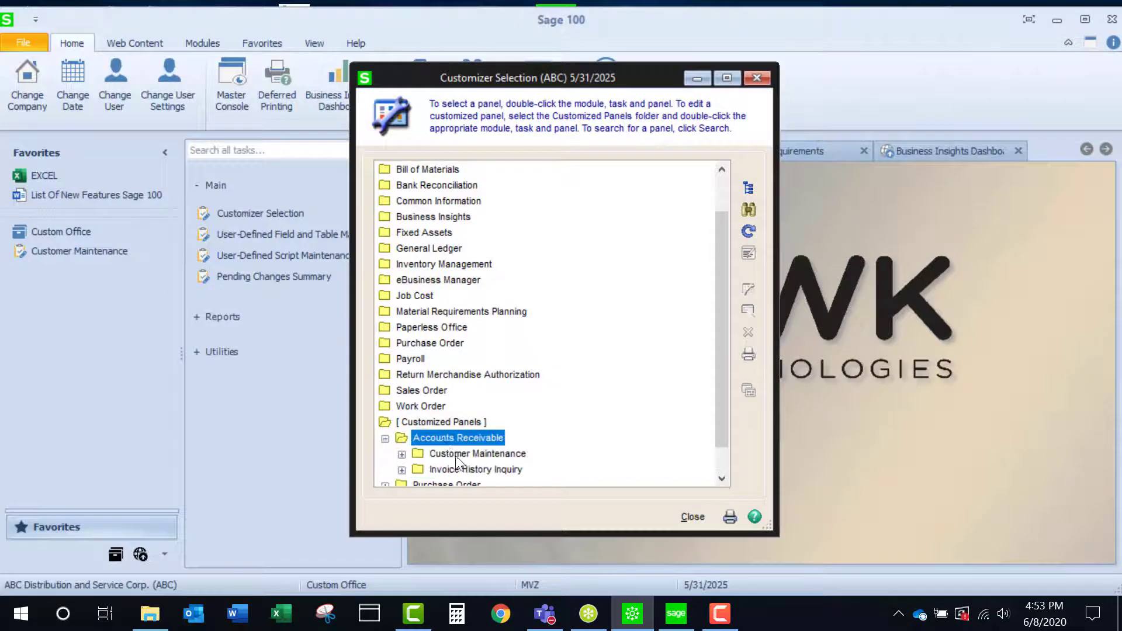
double_click(455, 454)
double_click(479, 470)
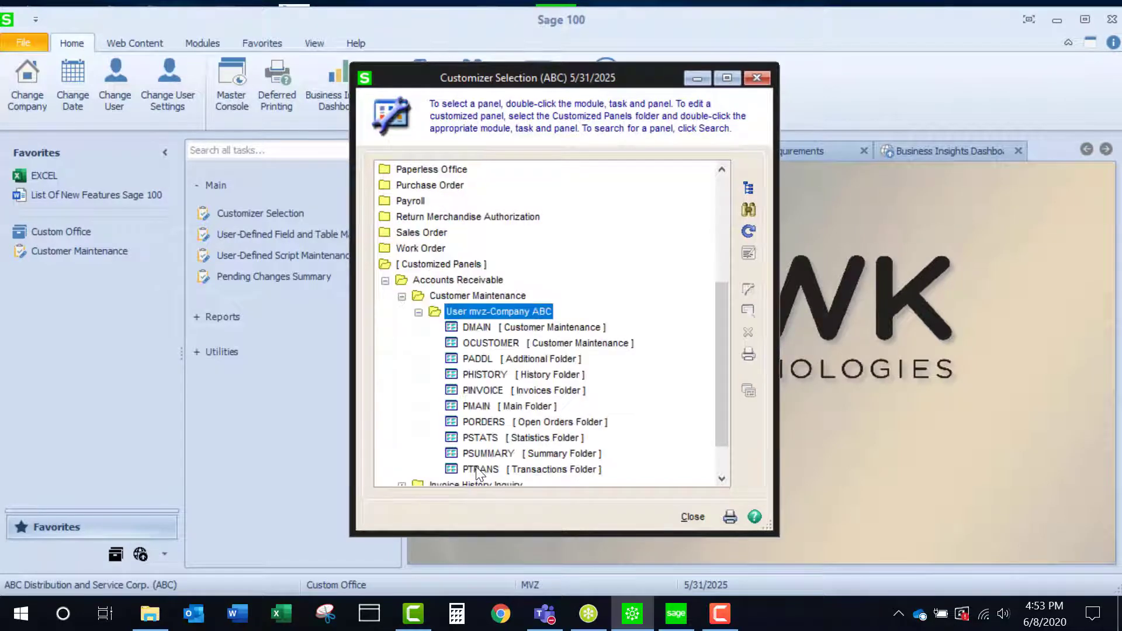
left_click(475, 405)
right_click(475, 406)
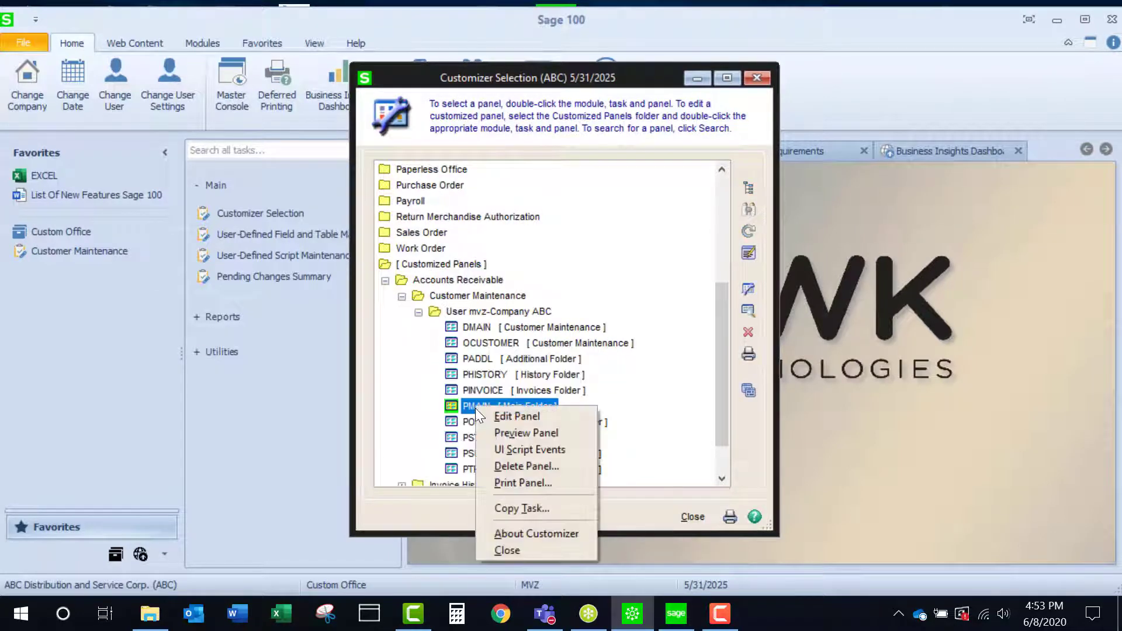
left_click(496, 416)
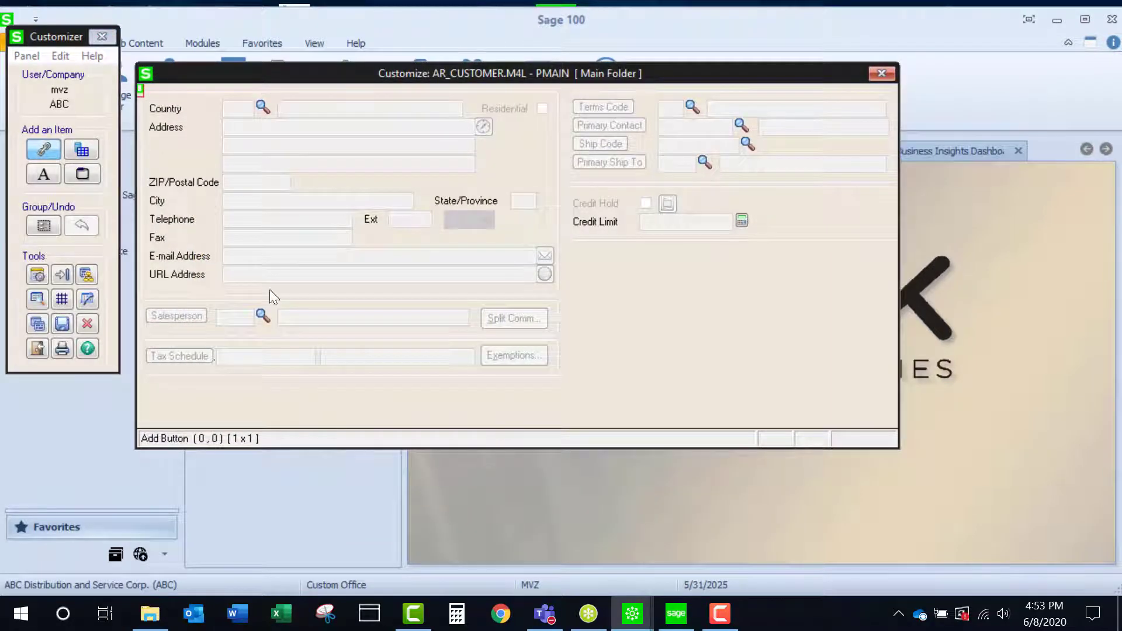
Step: Place the UDF_HIDDEN_DATA field, about 10 x 1 in size, in the empty area below Credit Limit and save the panel customizations
left_click(83, 149)
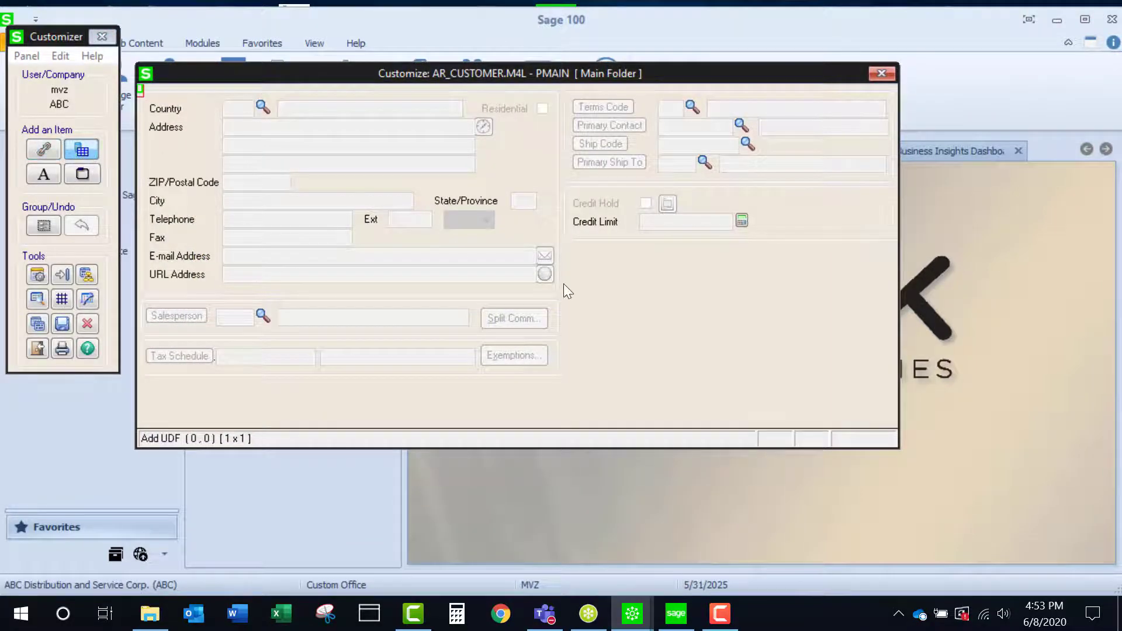
left_click_drag(709, 296, 773, 311)
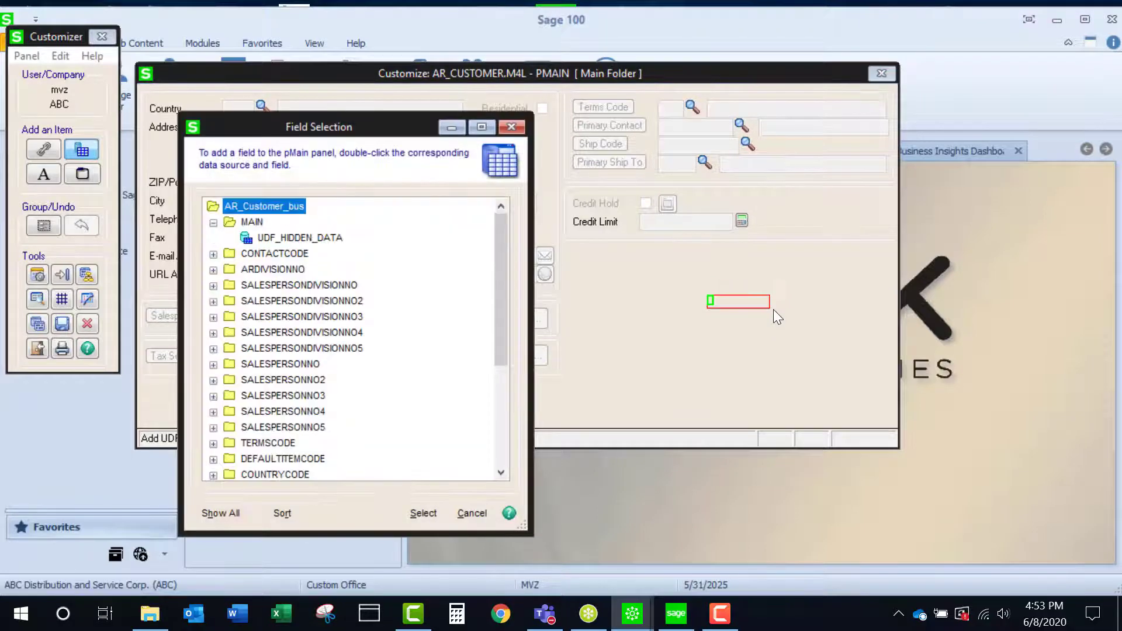
left_click(309, 239)
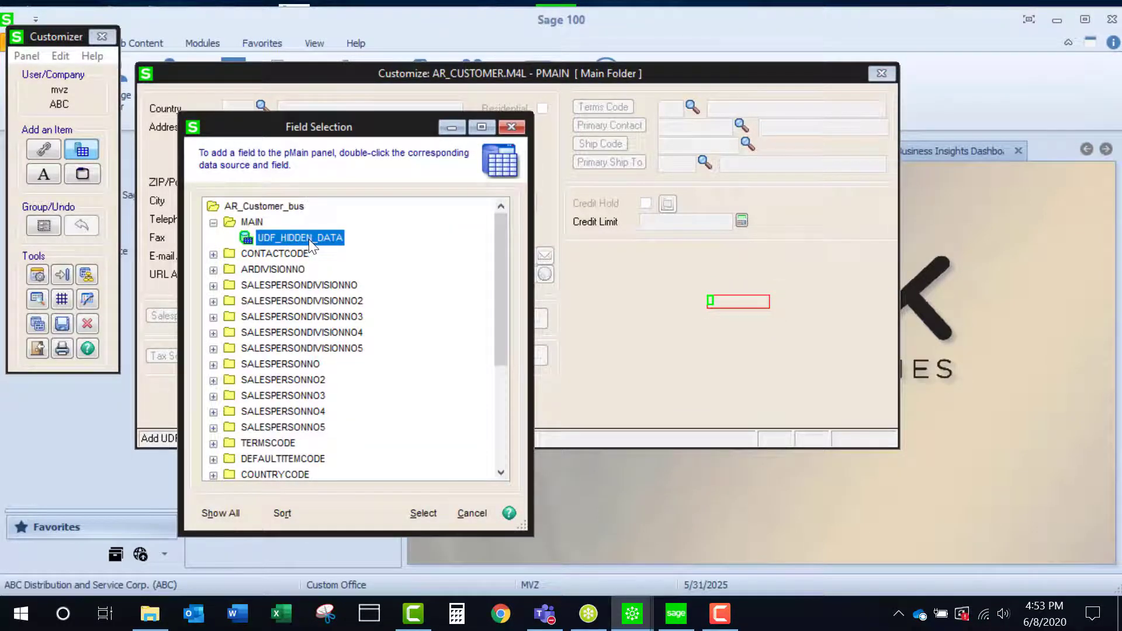
left_click(425, 514)
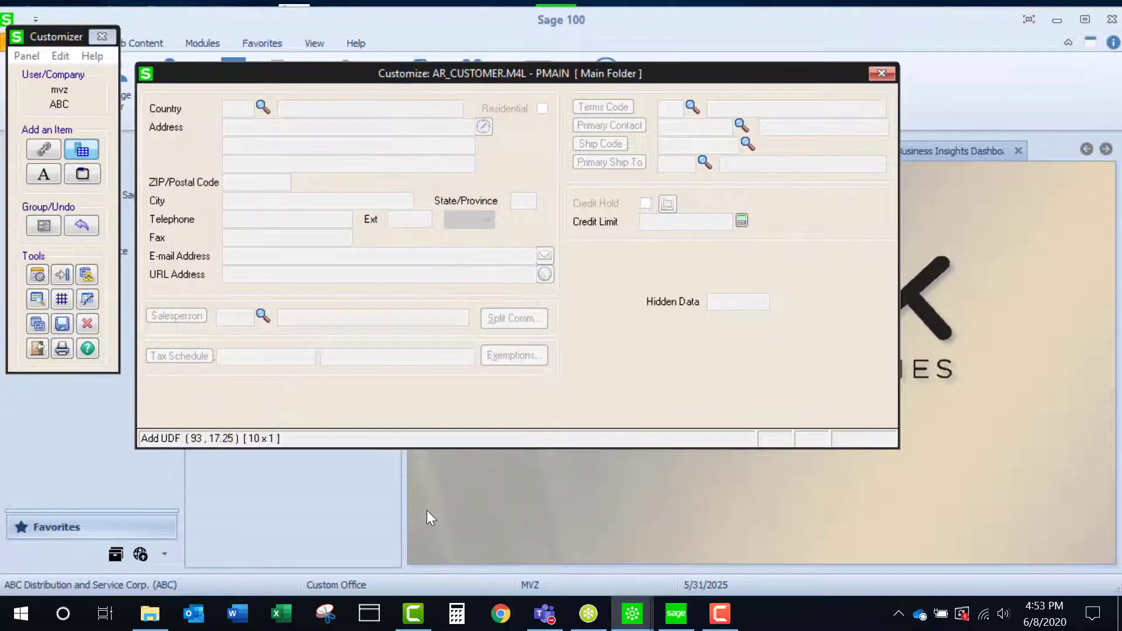
left_click(882, 73)
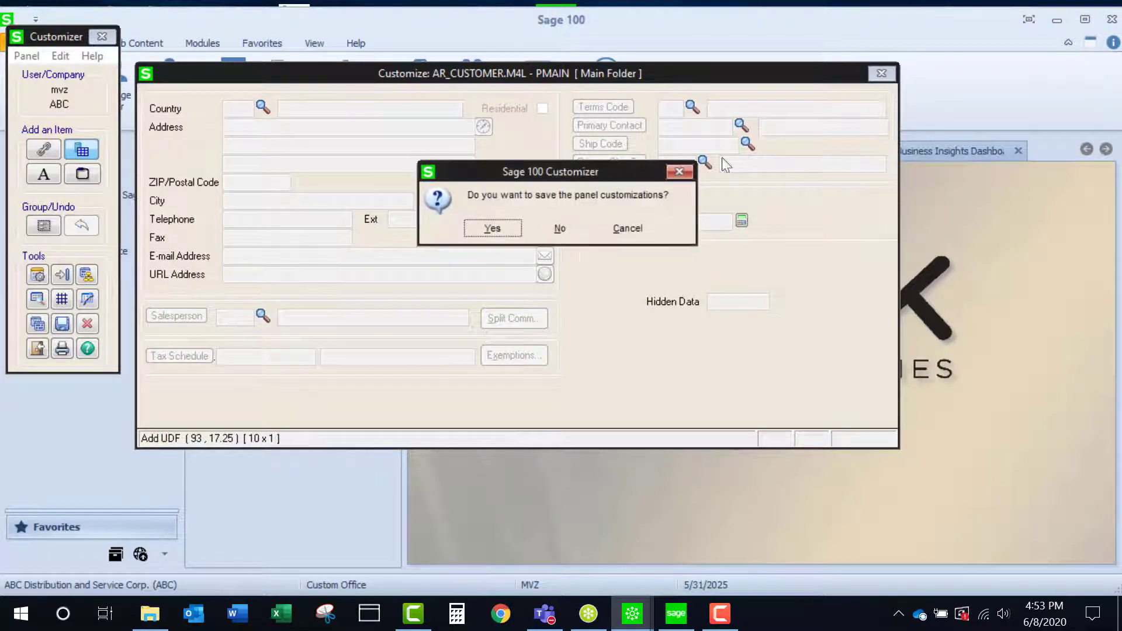
left_click(492, 228)
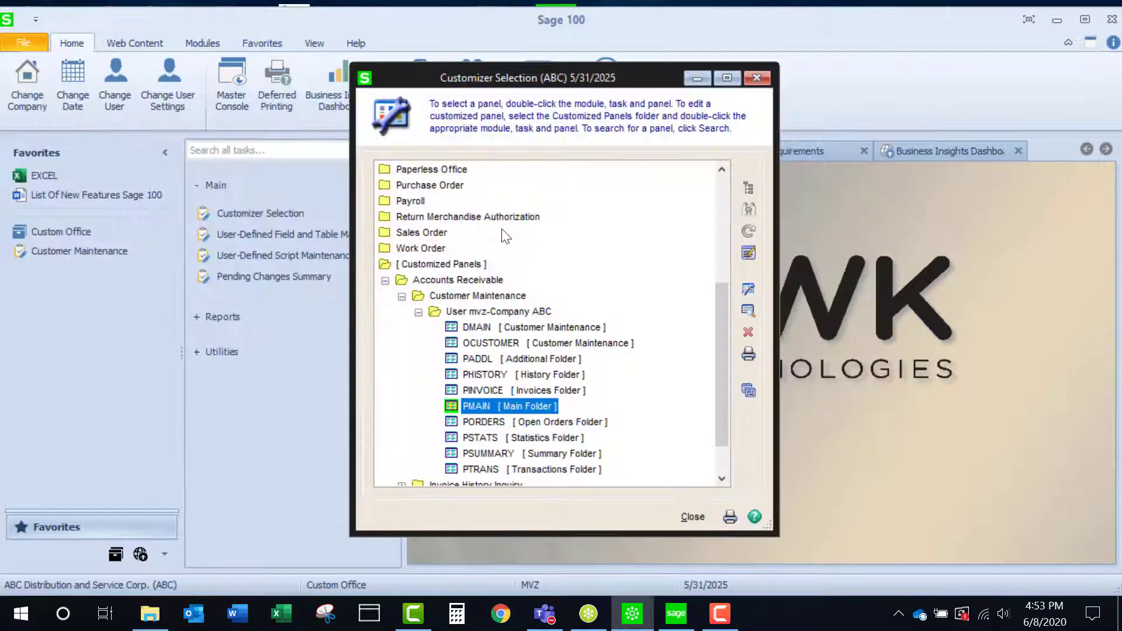
left_click(757, 79)
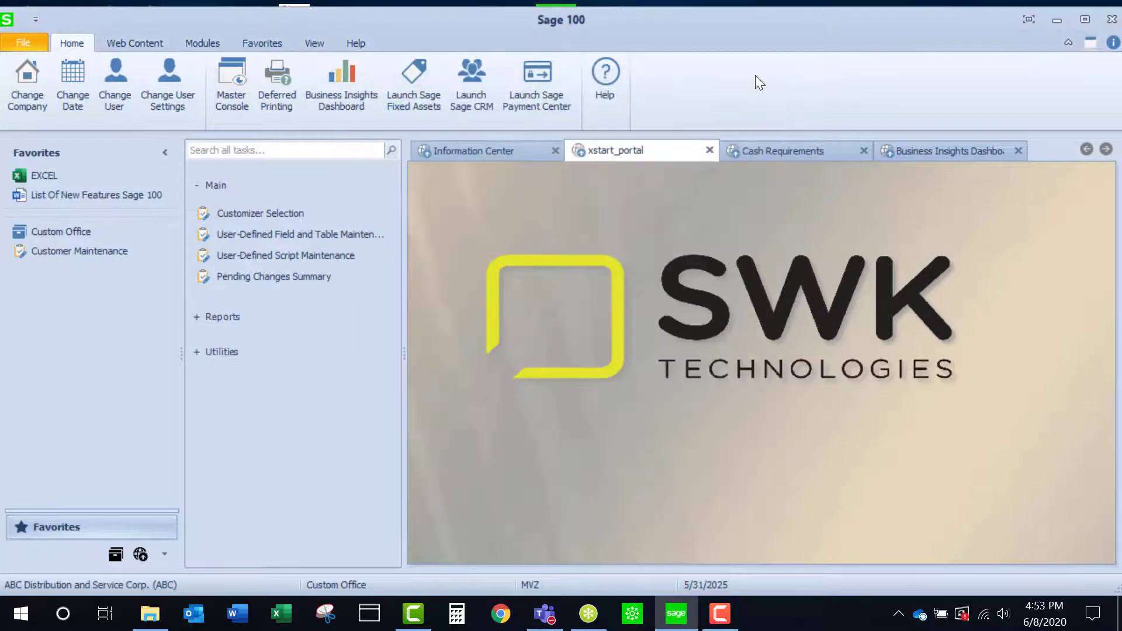
left_click(46, 252)
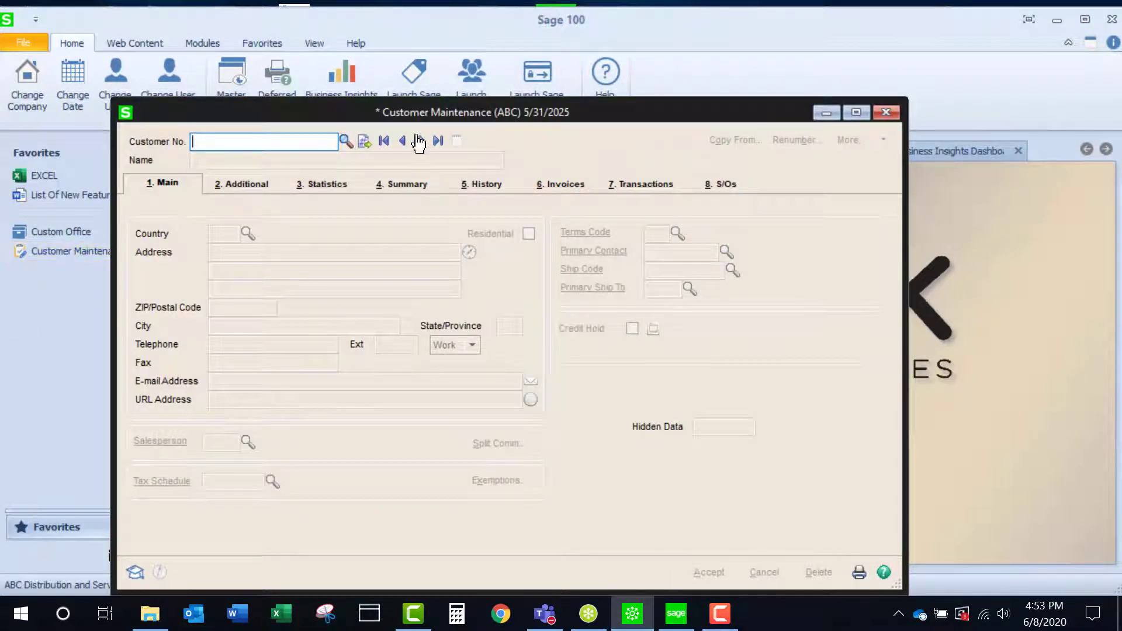
left_click(420, 141)
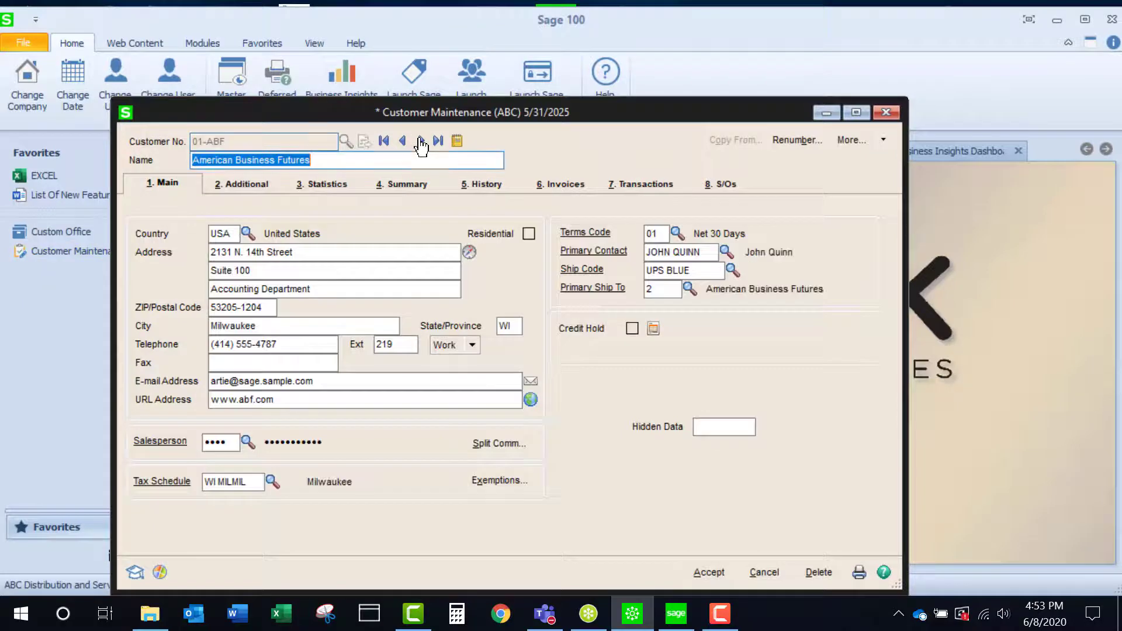
left_click(718, 428)
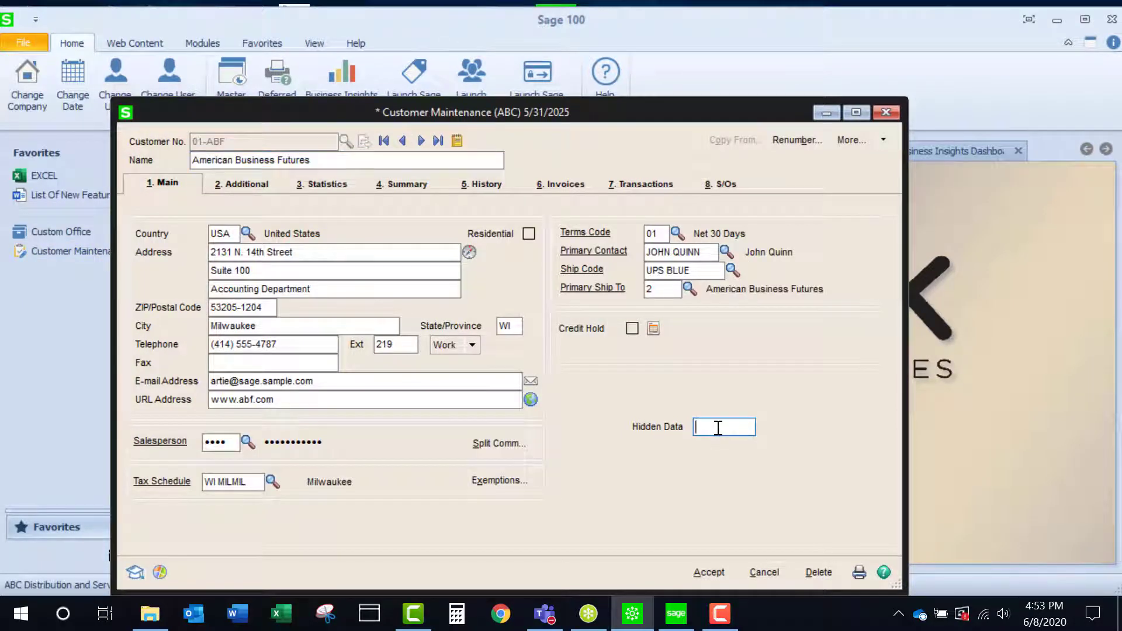
type("••••••••••")
left_click(707, 572)
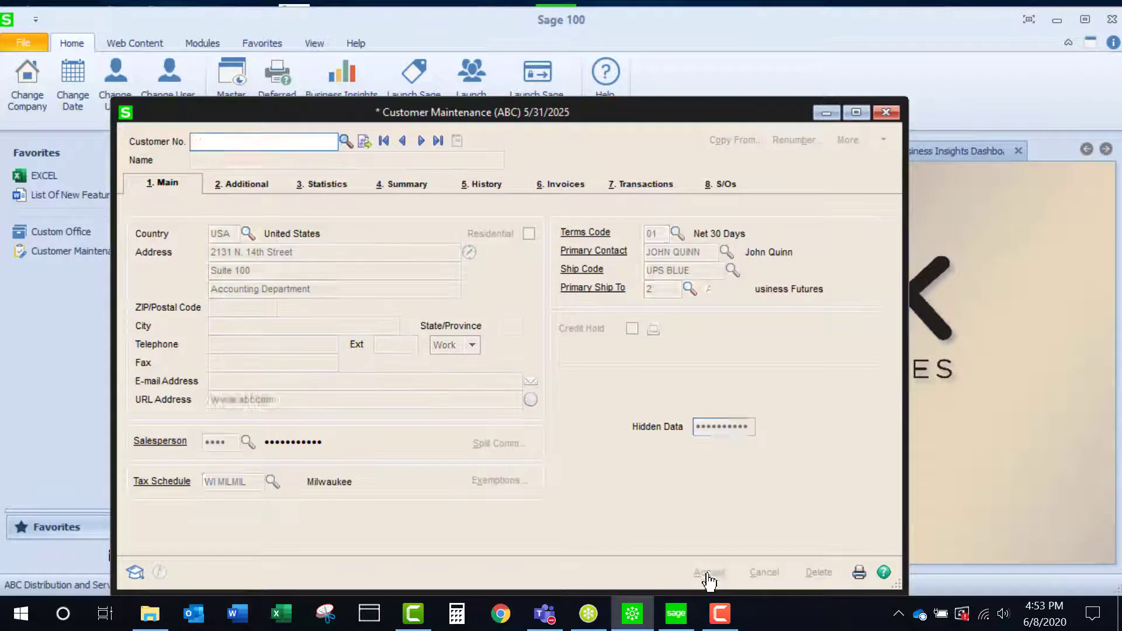
Step: Set Hidden Data to 3456789 for Avnet Processing Corp, save the record, and check the field in the customer list
left_click(367, 142)
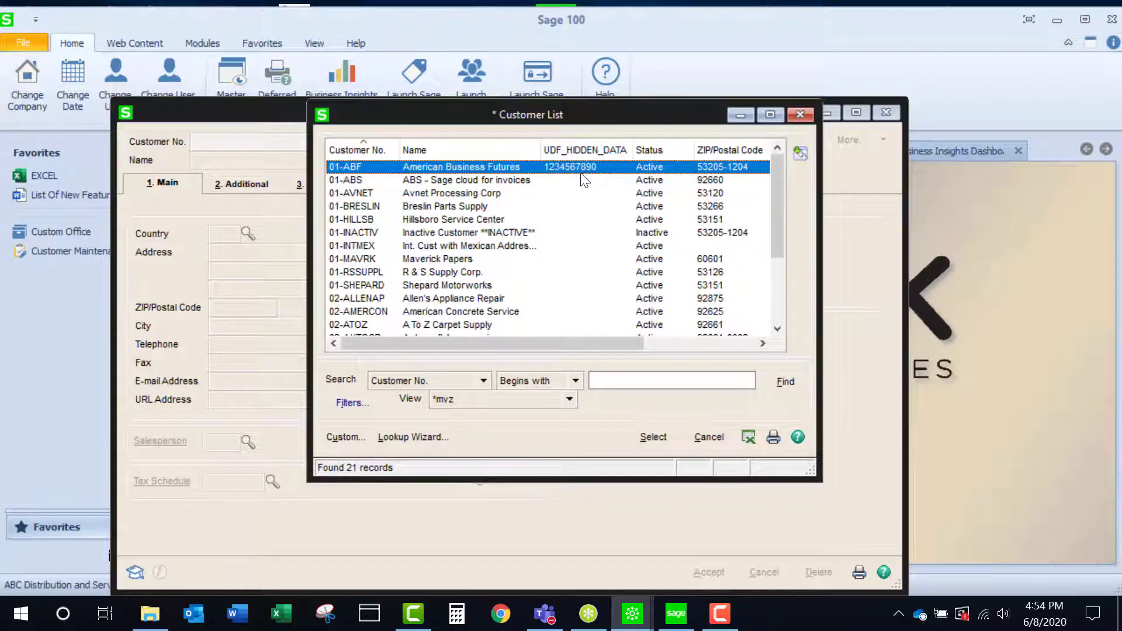
double_click(472, 193)
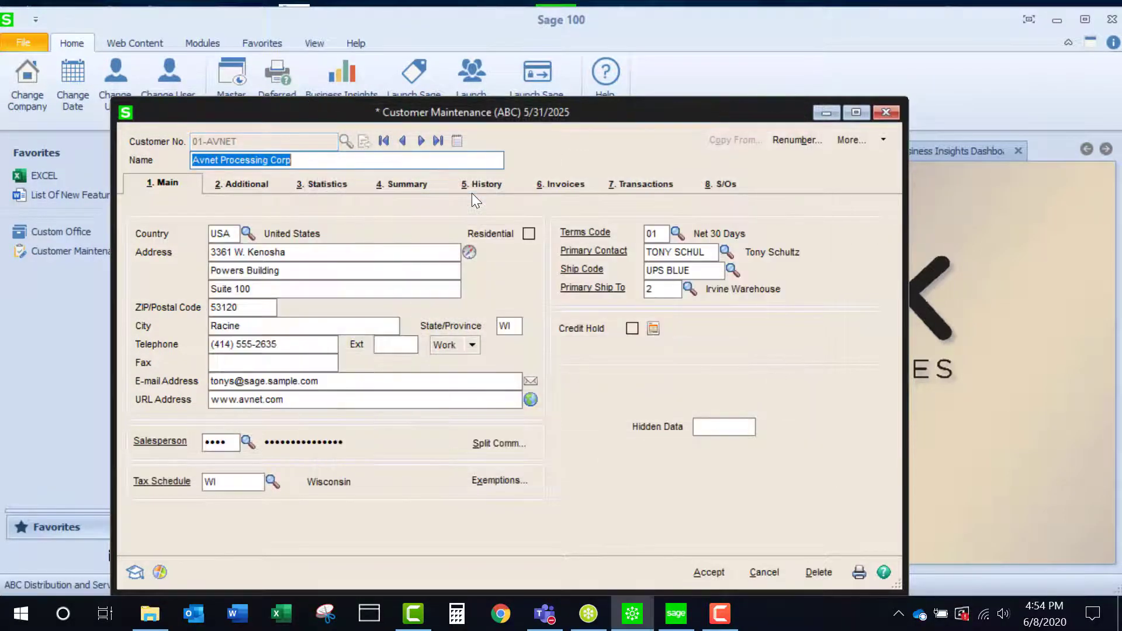
left_click(704, 430)
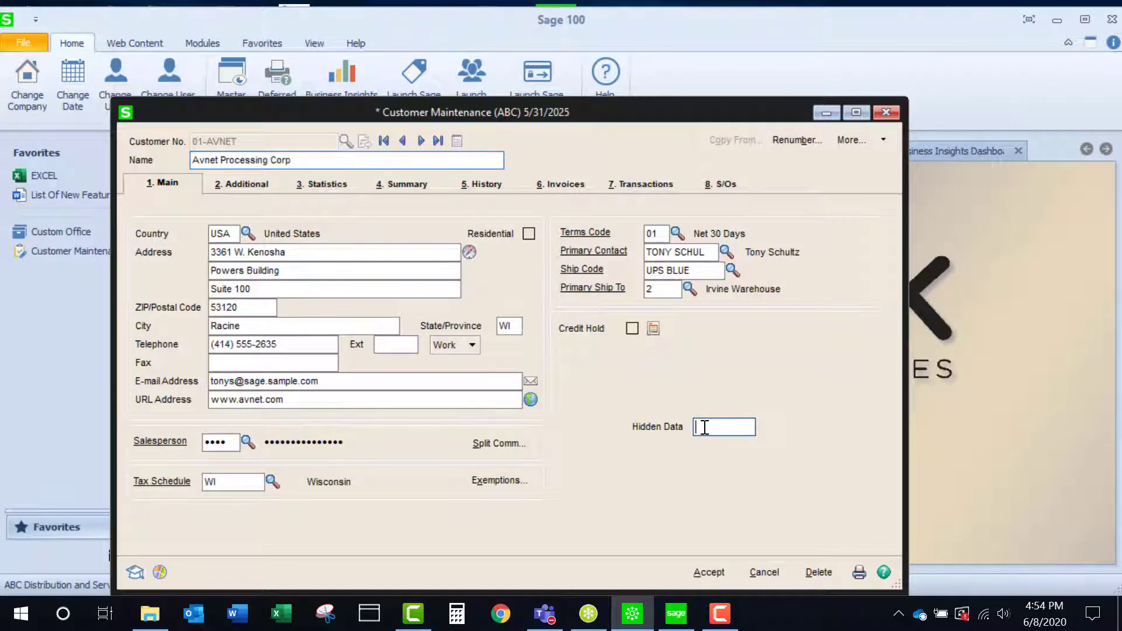
type("testing")
left_click(709, 573)
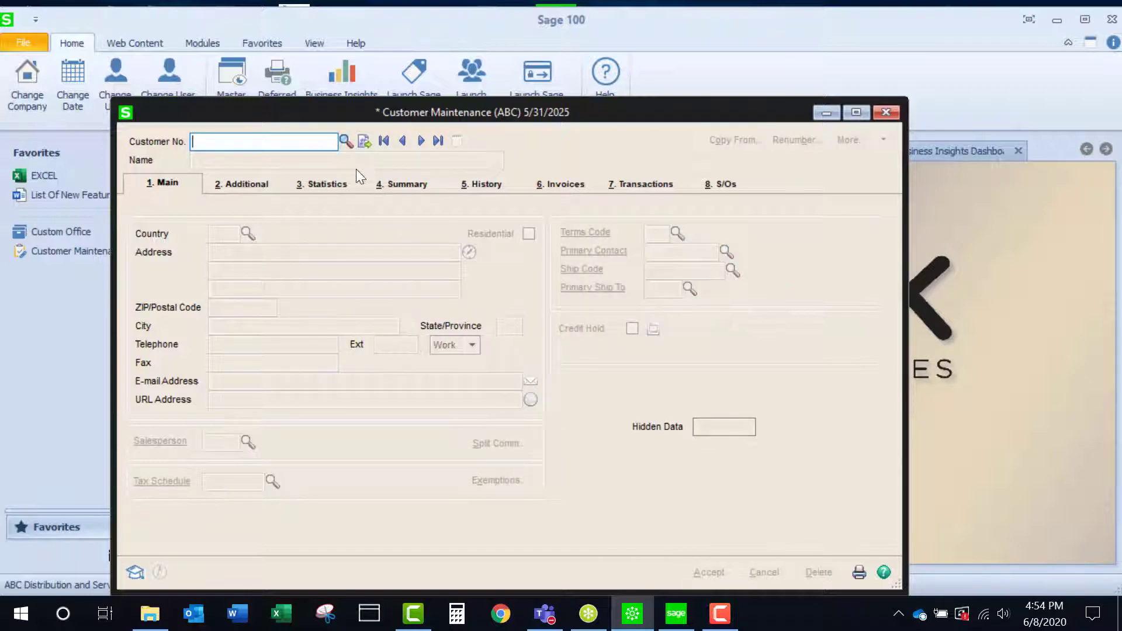
left_click(345, 141)
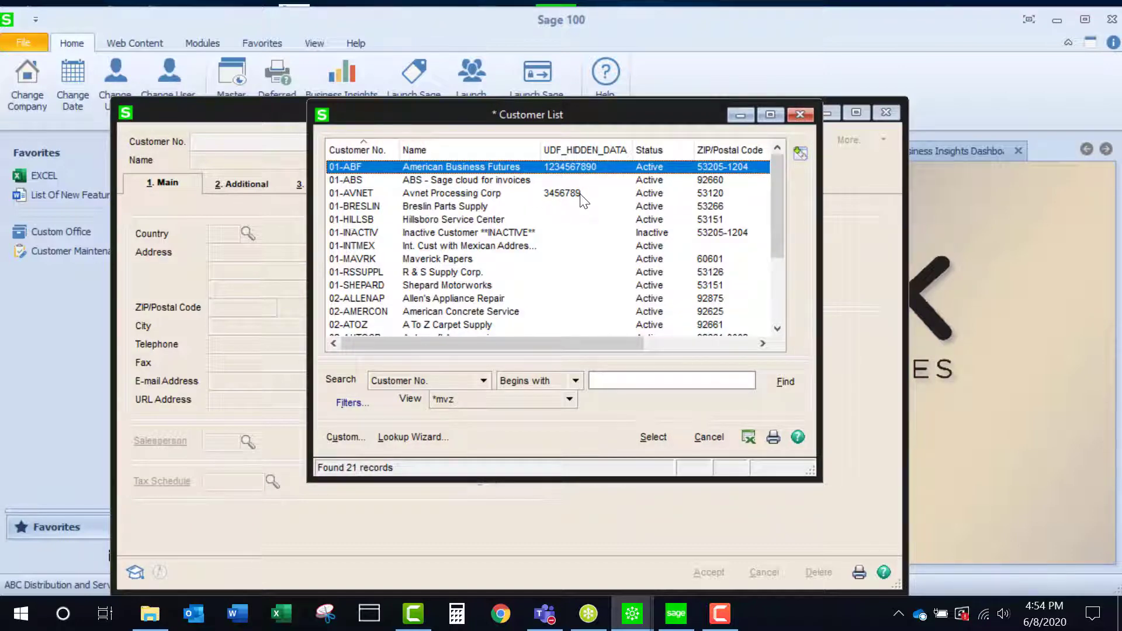
Step: Close the customer list, show the Breslin Parts Supply record, and open the existing customized Customer Maintenance panel for company ABC in Customizer
left_click(799, 115)
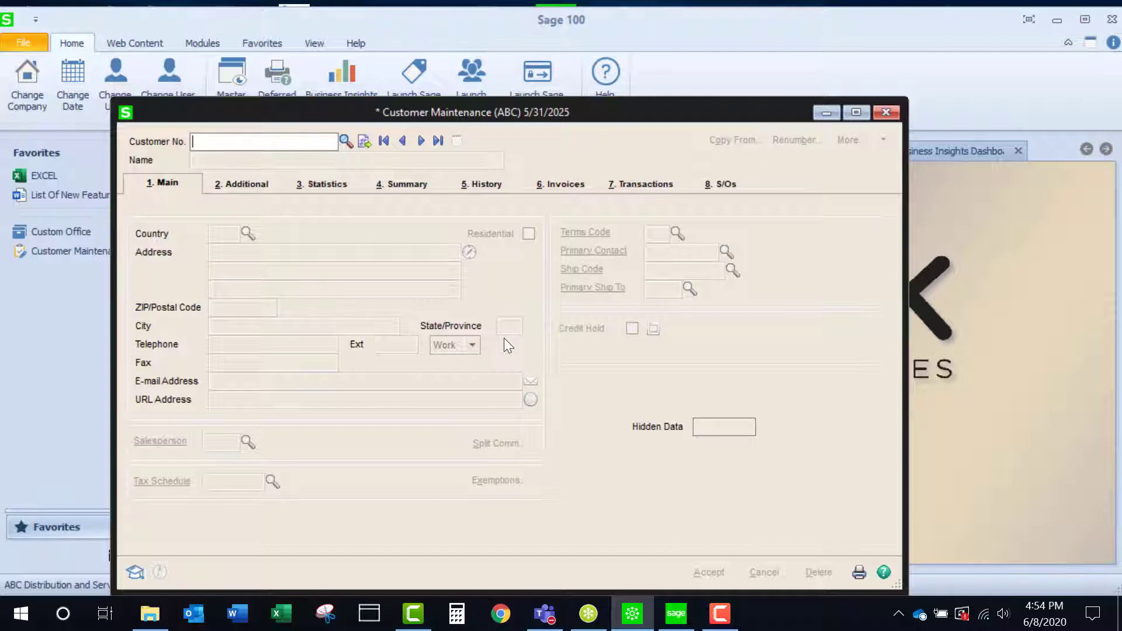
left_click(421, 141)
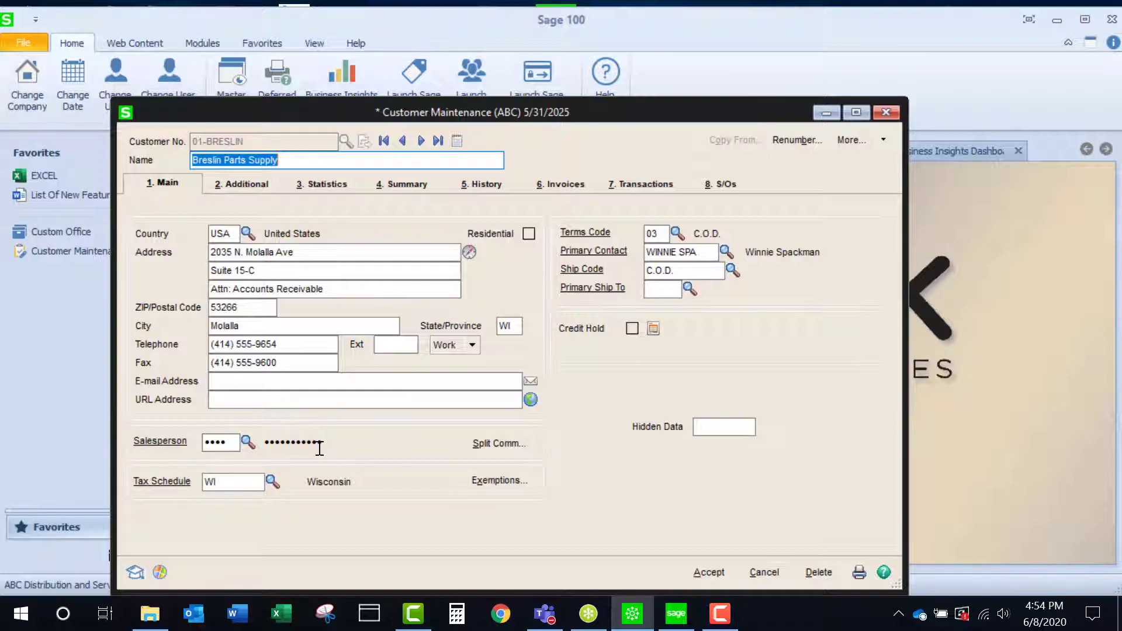
right_click(626, 464)
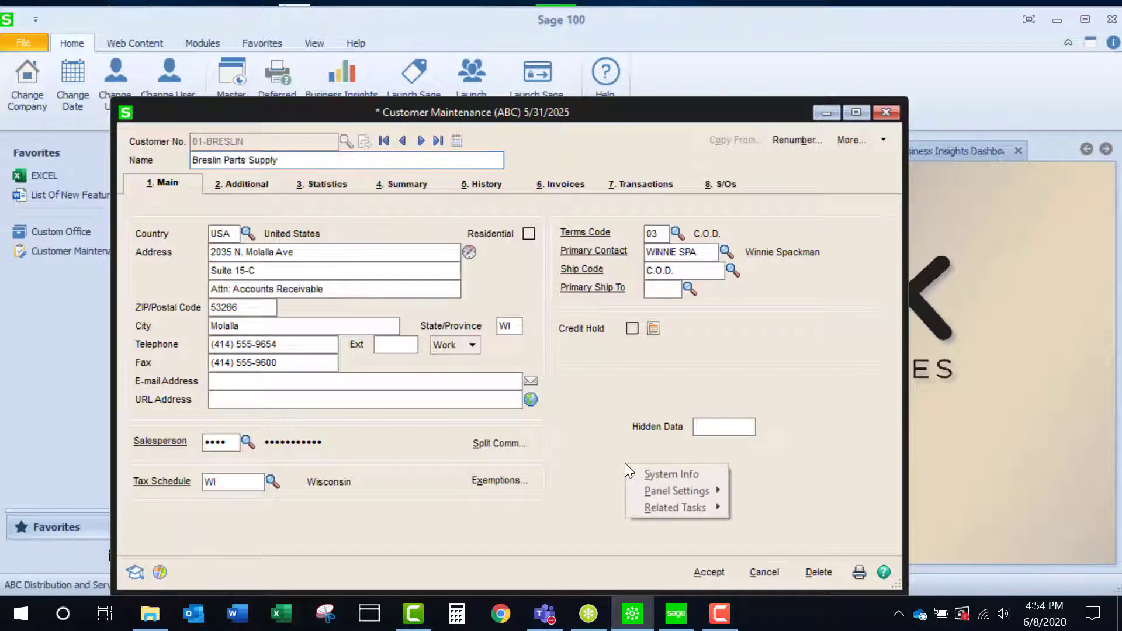
mouse_move(666, 496)
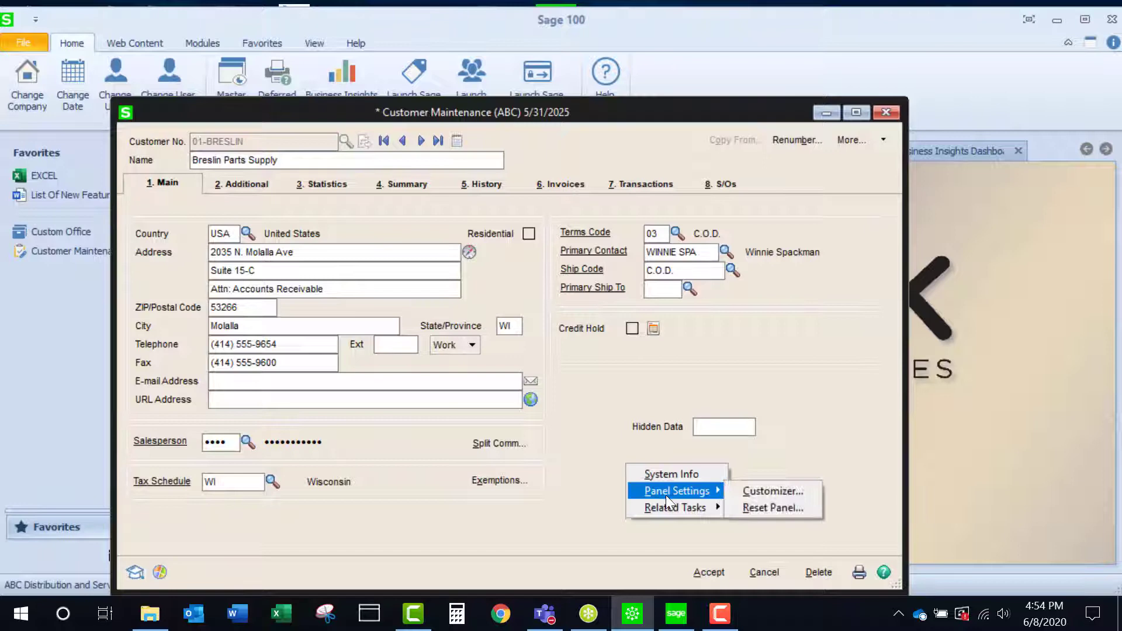
left_click(766, 492)
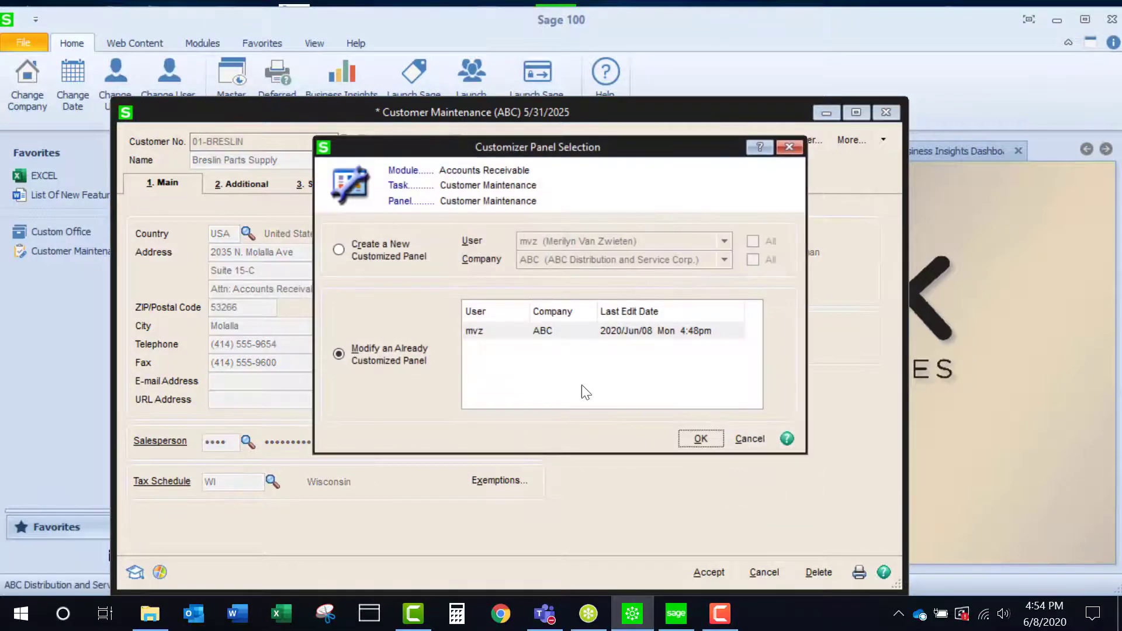
left_click(520, 330)
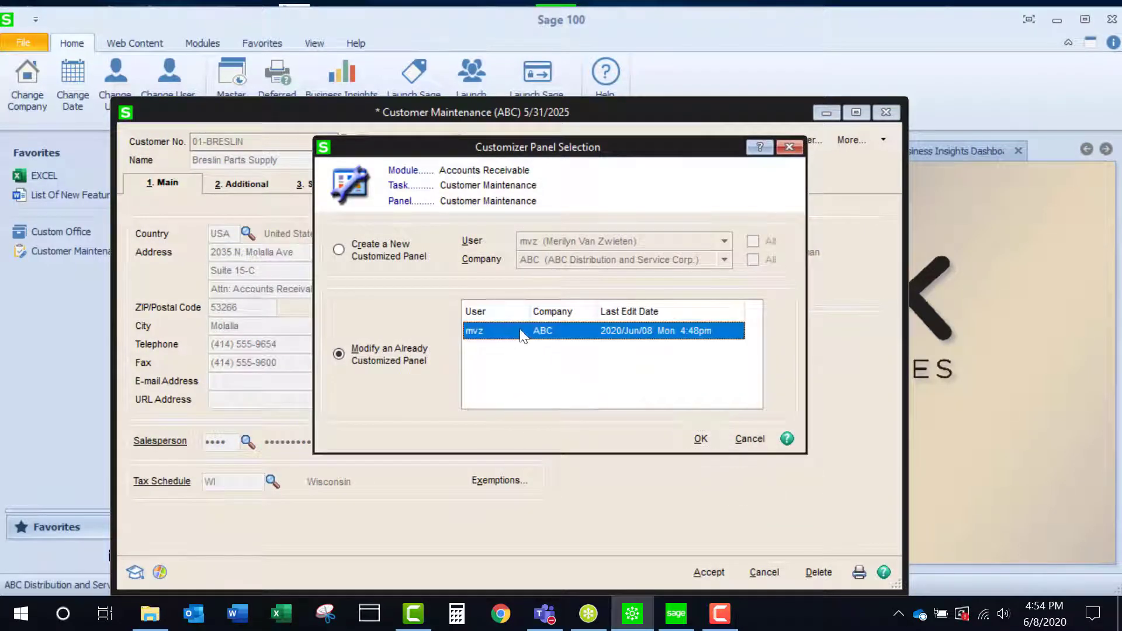
left_click(701, 439)
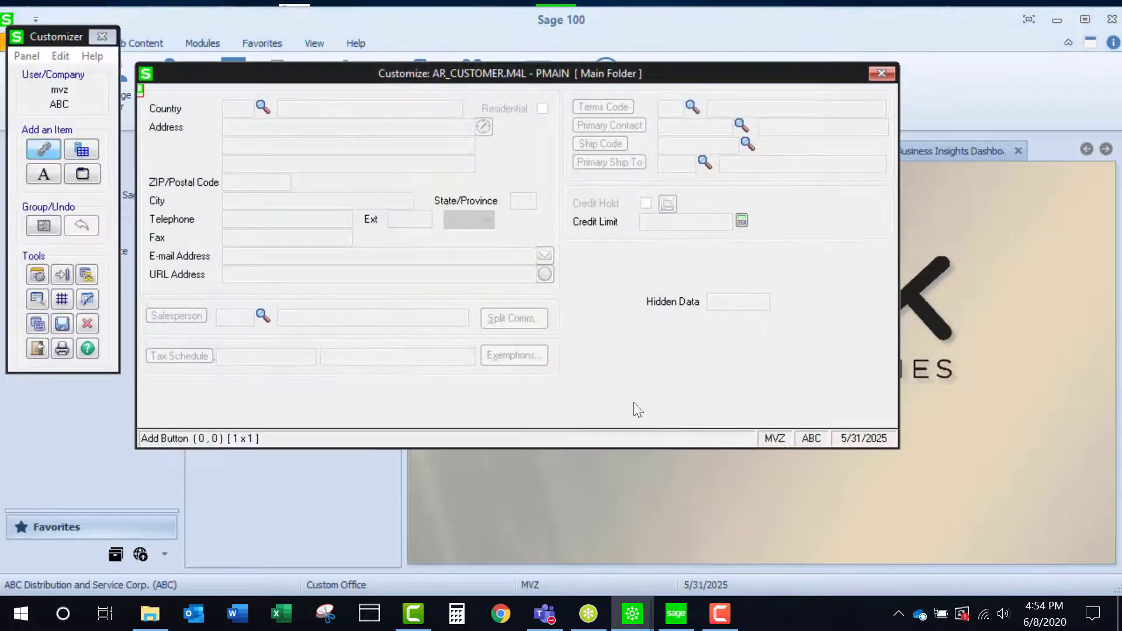
Step: Inspect the display properties of the salesperson number field SALESPERSONNO, including Mask Display, and close its definition without changes
left_click(235, 321)
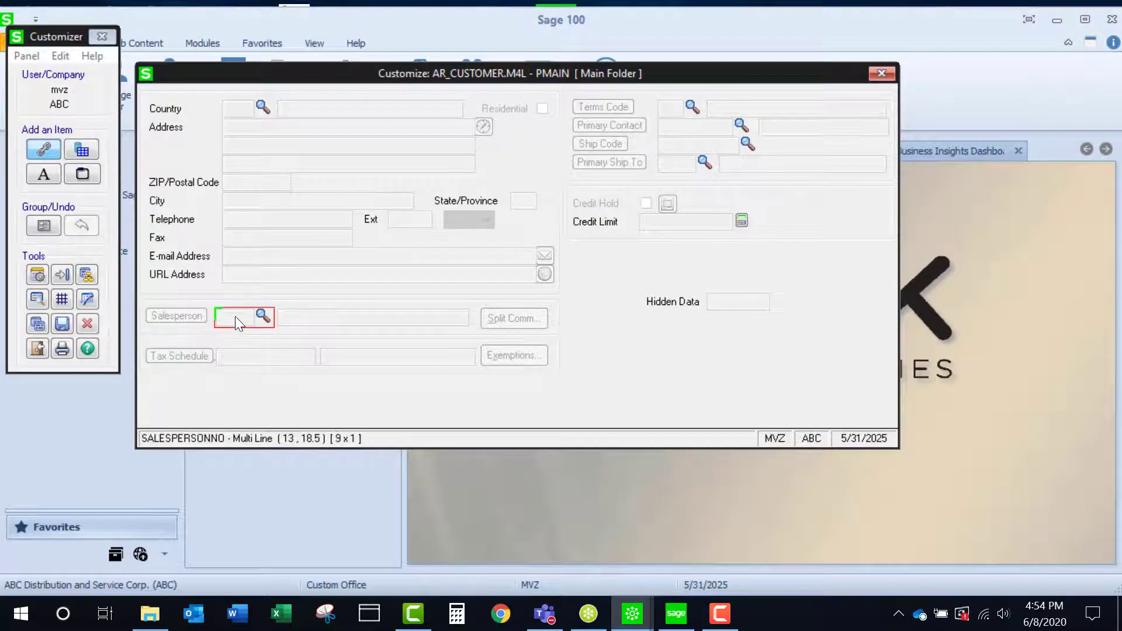
double_click(235, 317)
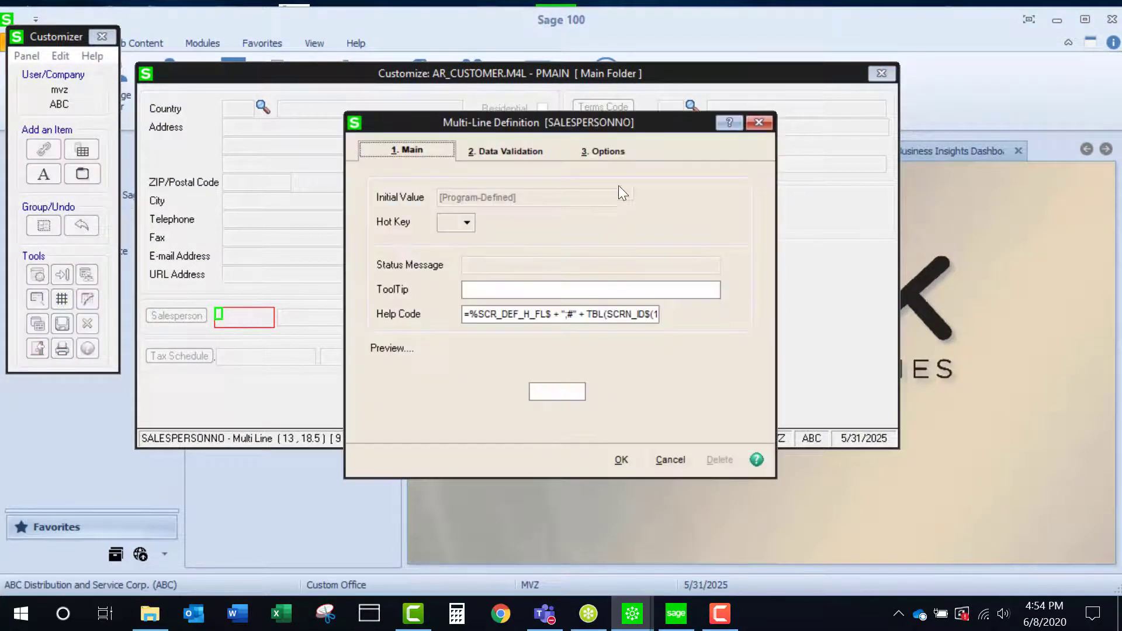
left_click(611, 153)
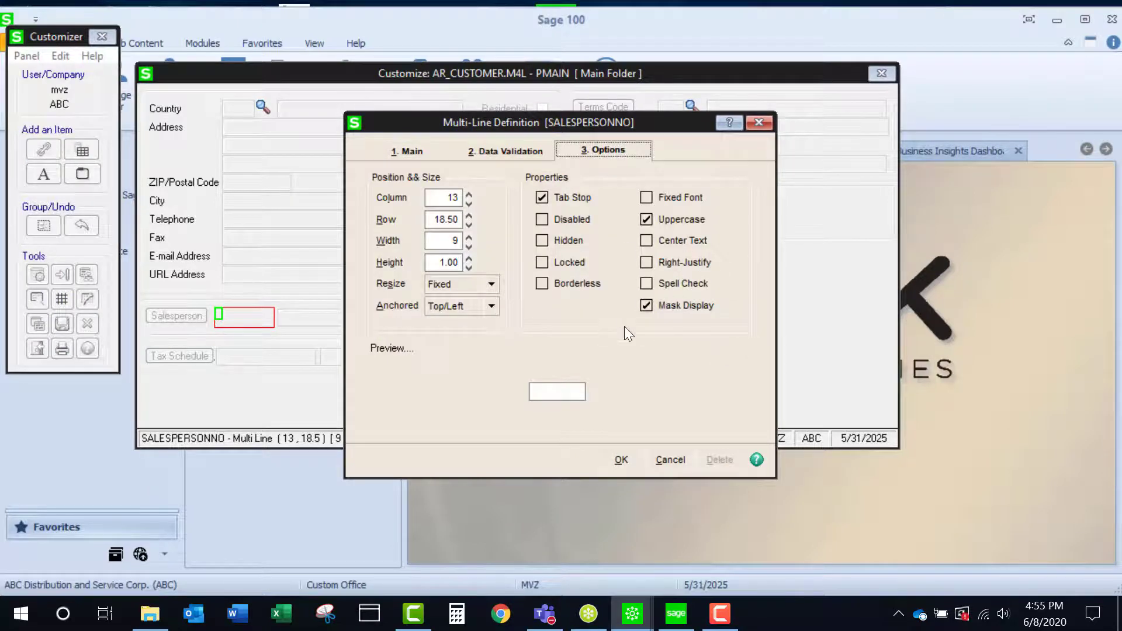
left_click(760, 122)
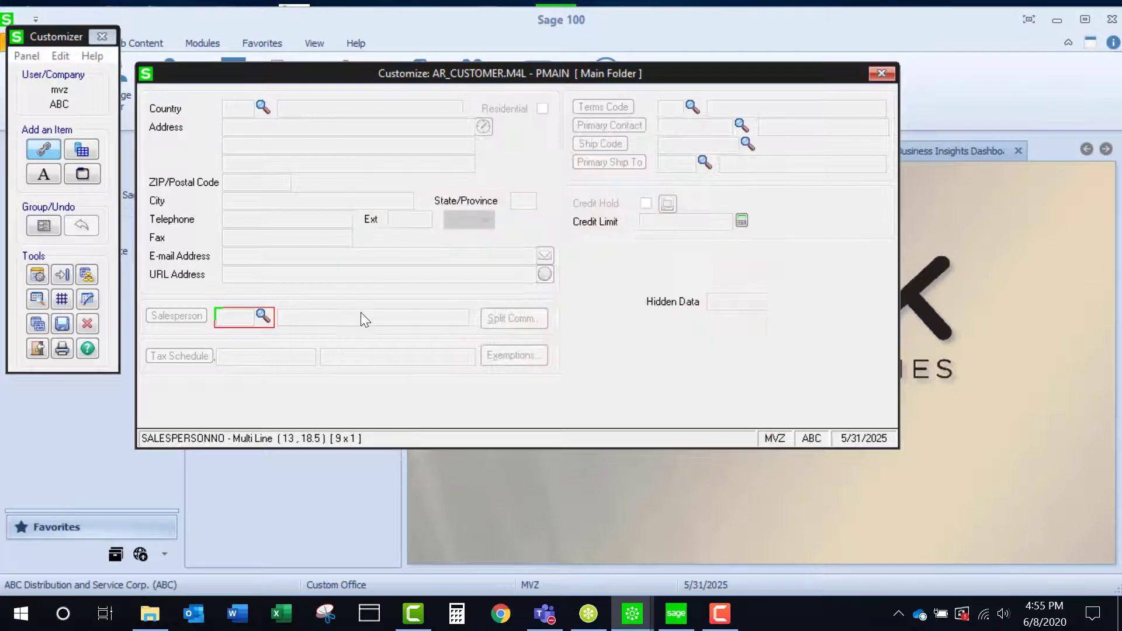
Step: Inspect the display properties of the salesperson name field ML_SALESPERSON_NAME, including Mask Display, and close its definition without changes
left_click(318, 318)
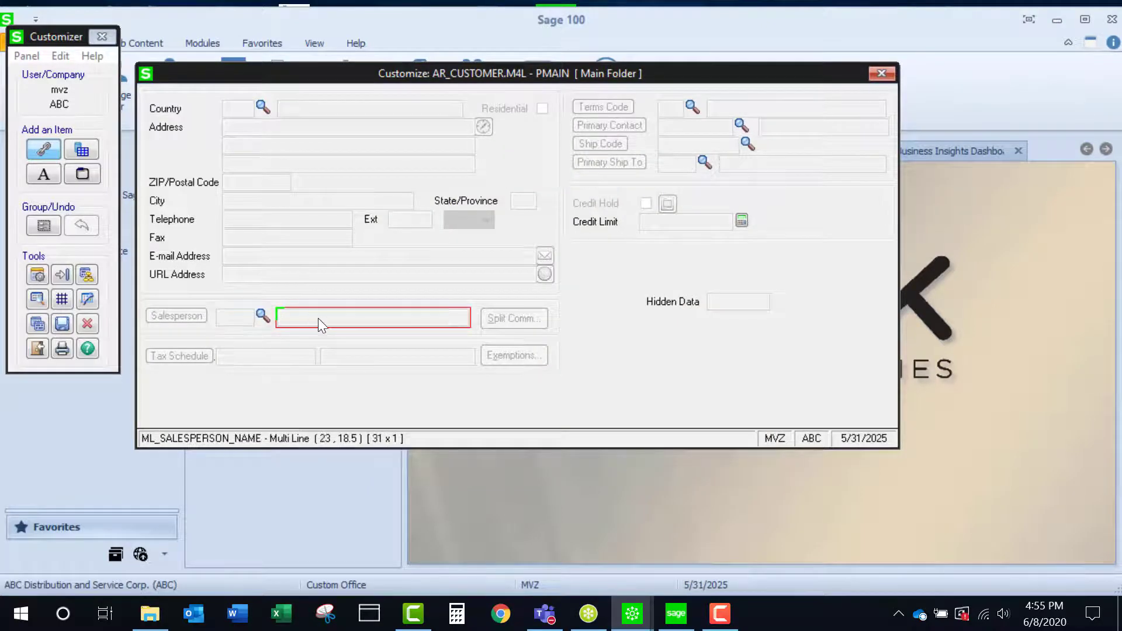
double_click(318, 318)
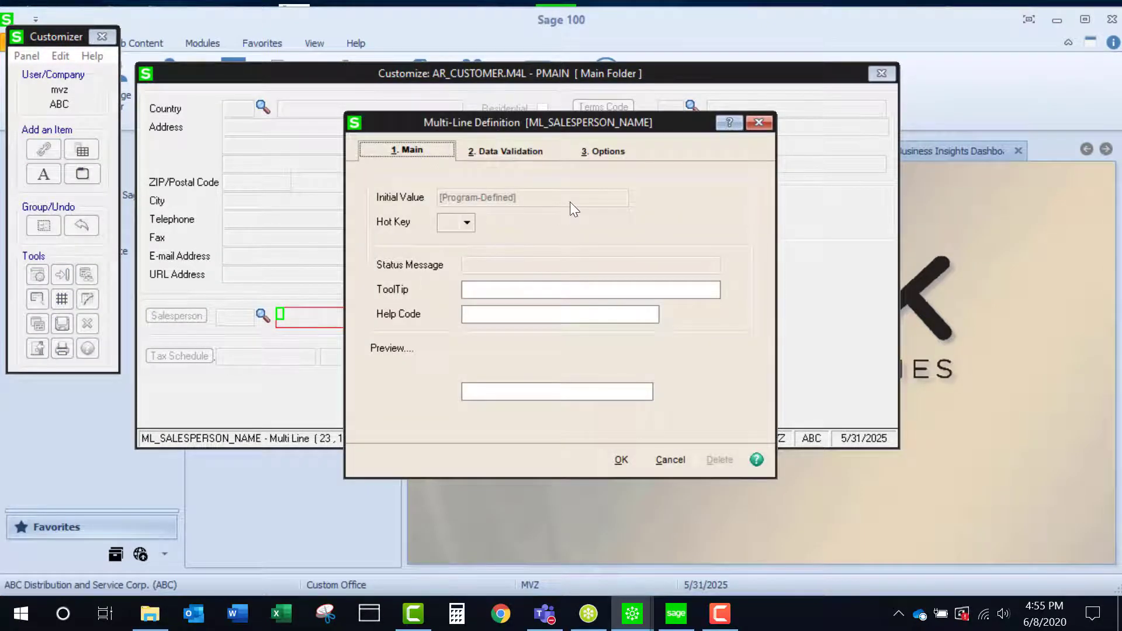
left_click(597, 157)
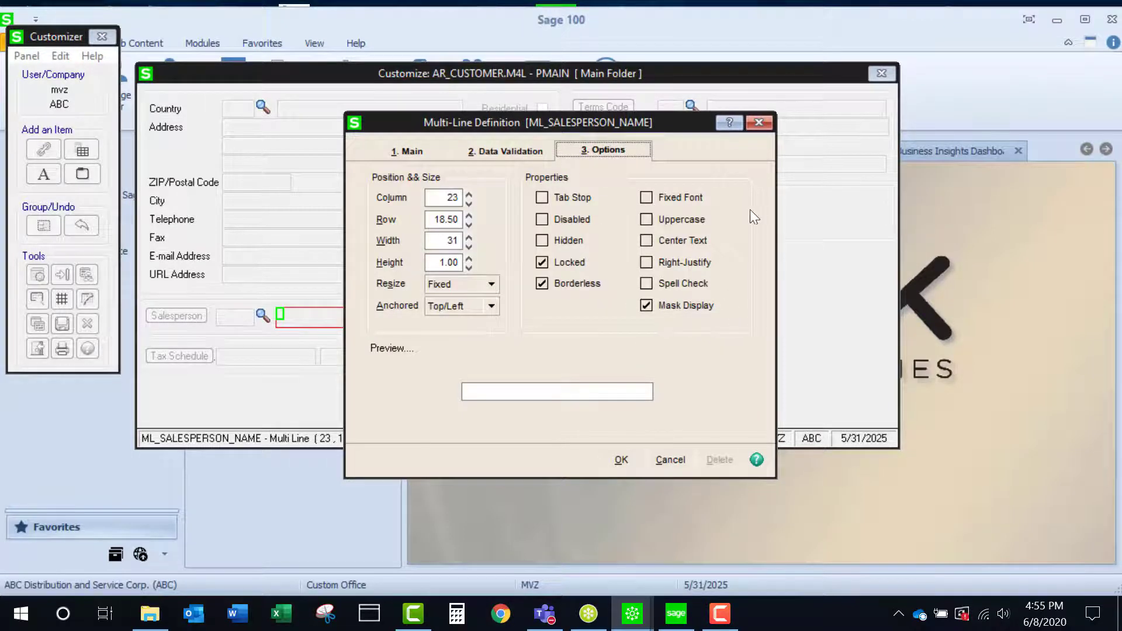
left_click(762, 125)
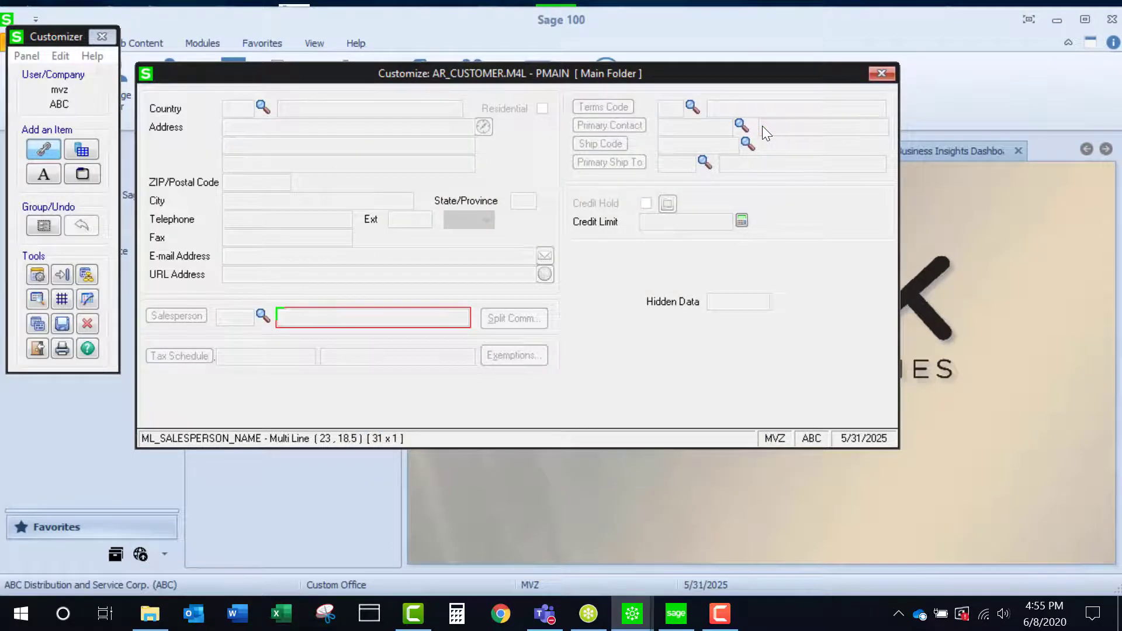